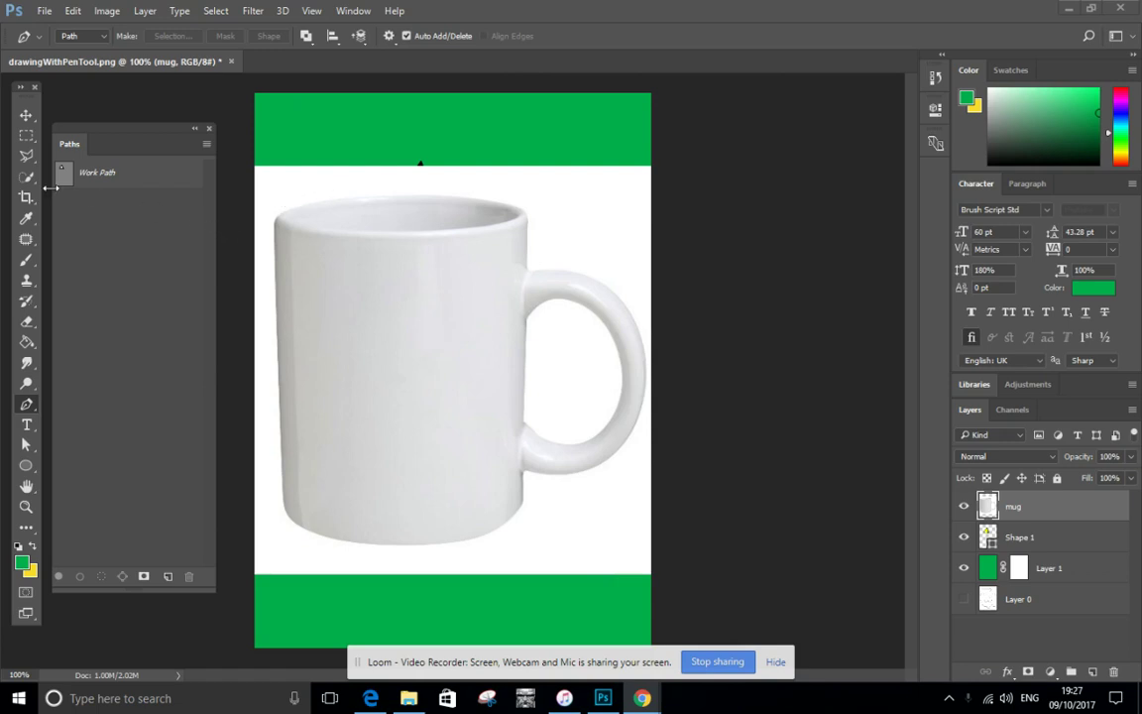
# Start the path at the mug's upper-left rim and curve it along the top rim and down the right side.
pyautogui.click(22, 368)
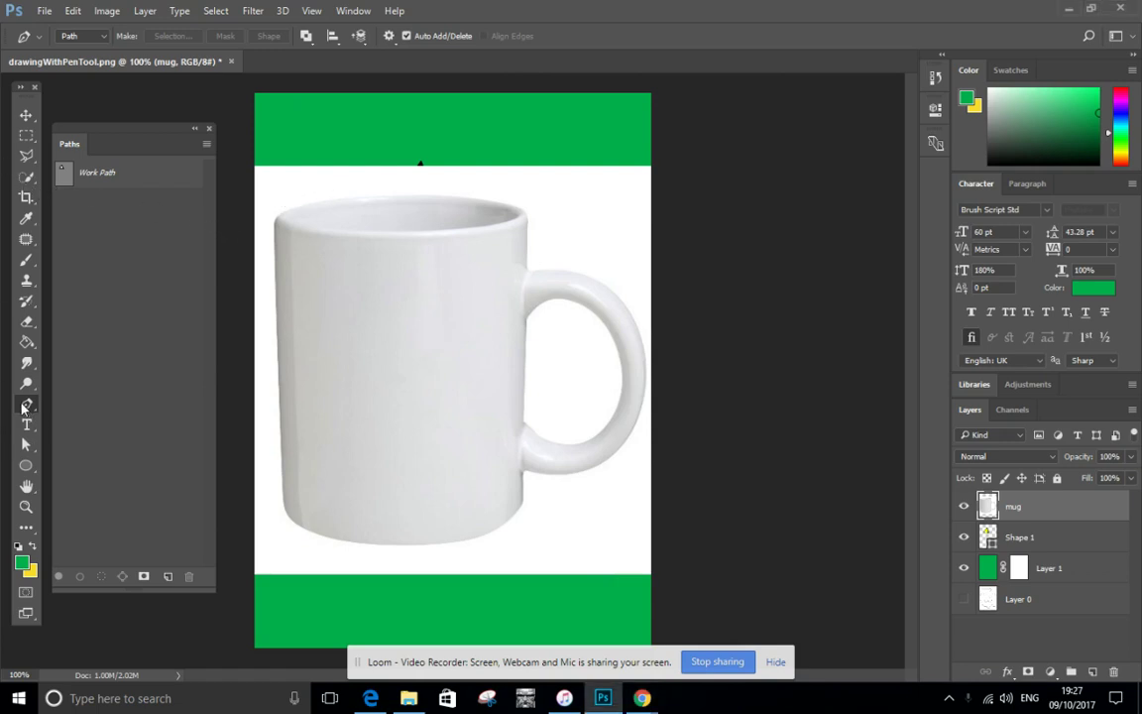
pyautogui.click(276, 224)
pyautogui.click(277, 204)
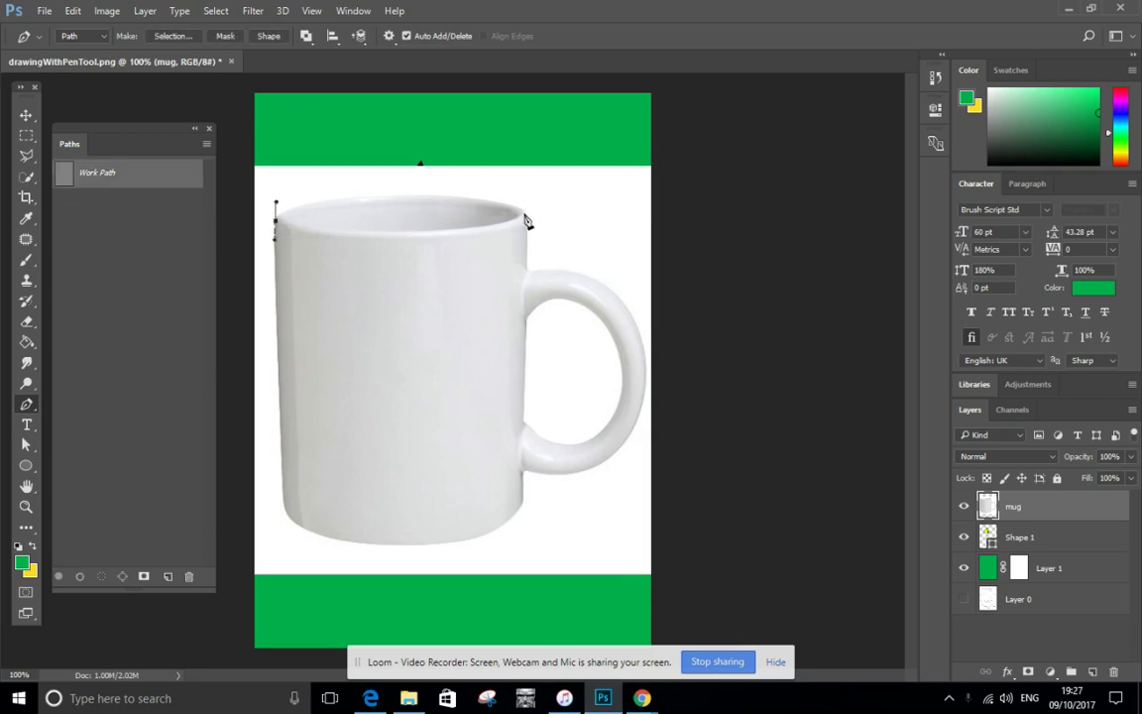
pyautogui.moveTo(526, 215); pyautogui.dragTo(529, 247)
pyautogui.click(527, 270)
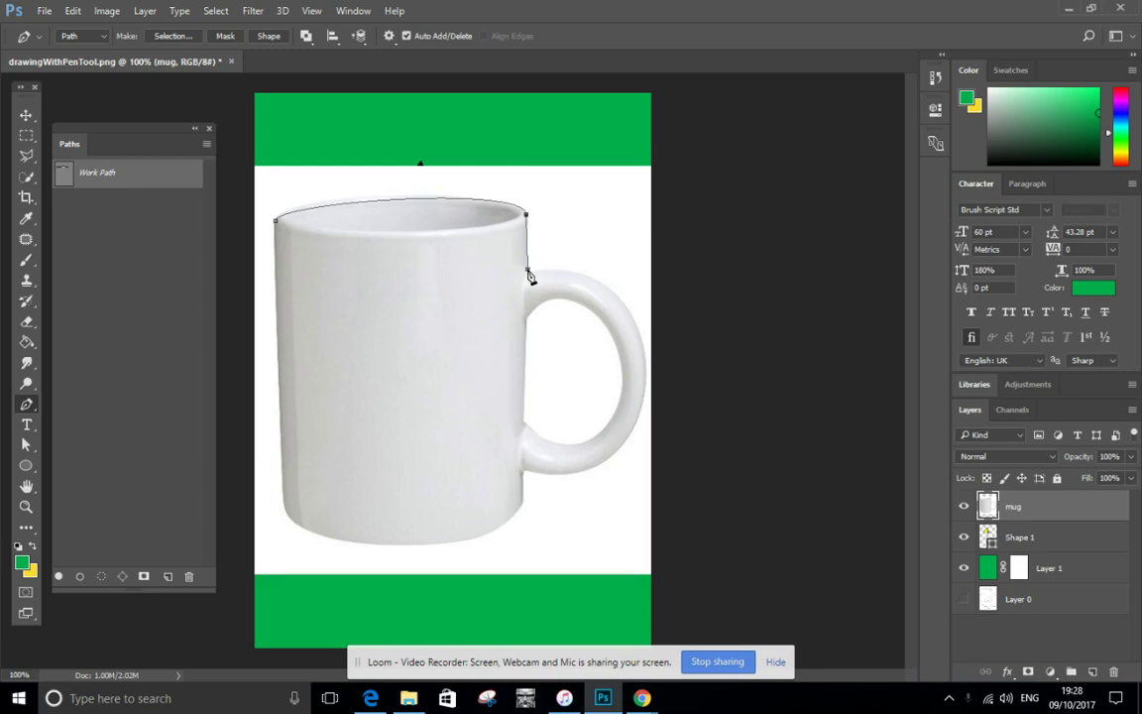
pyautogui.click(564, 268)
# Curve the path around the handle and along the rounded base, closing it at the first anchor.
pyautogui.moveTo(525, 468)
pyautogui.mouseDown()
pyautogui.moveTo(467, 485)
pyautogui.moveTo(303, 469)
pyautogui.moveTo(321, 459)
pyautogui.moveTo(320, 474)
pyautogui.moveTo(525, 476)
pyautogui.mouseUp()
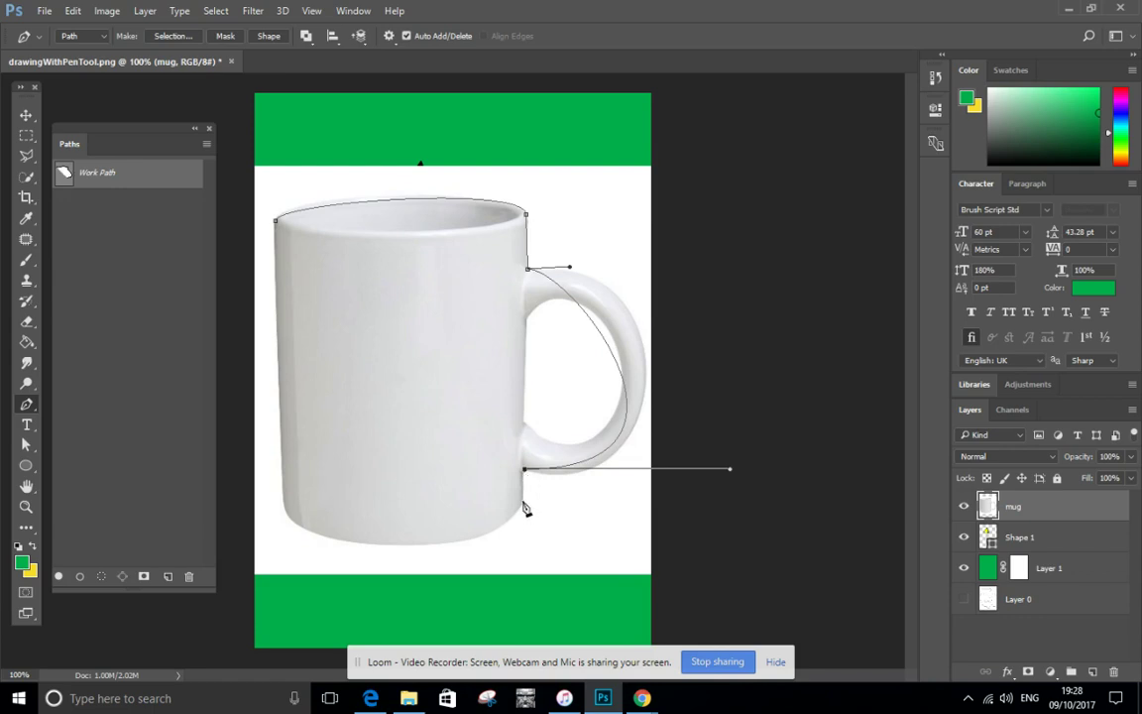
pyautogui.click(525, 504)
pyautogui.moveTo(525, 500); pyautogui.dragTo(525, 530)
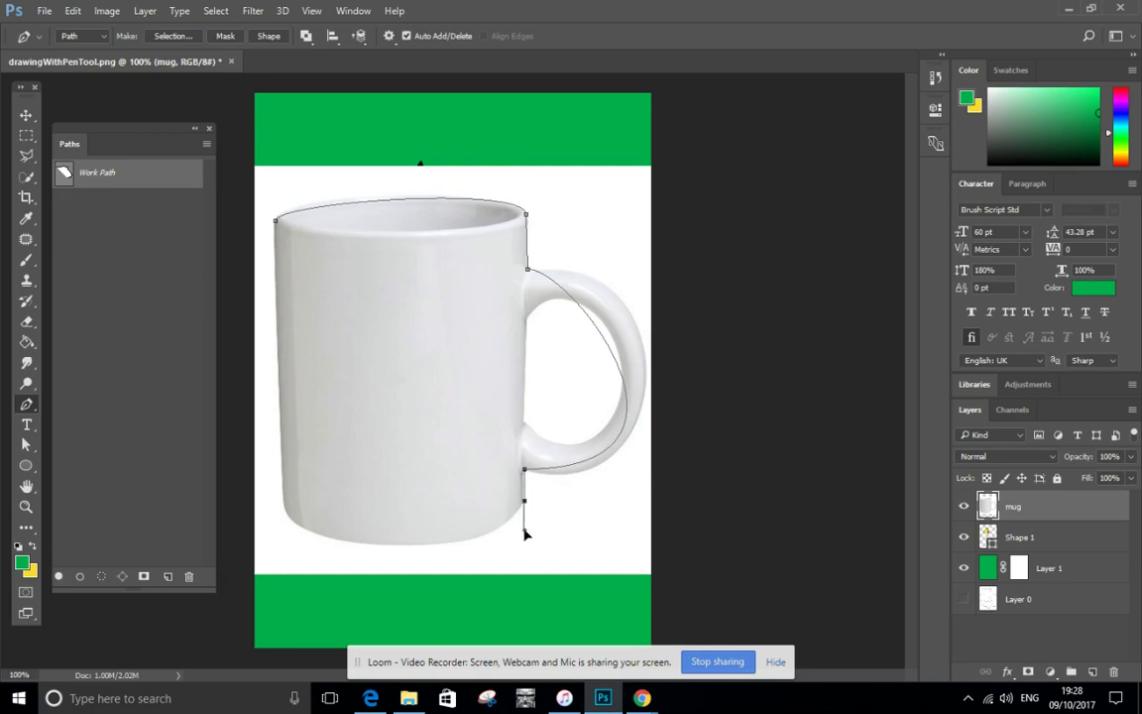
pyautogui.click(284, 509)
pyautogui.moveTo(285, 510); pyautogui.dragTo(282, 477)
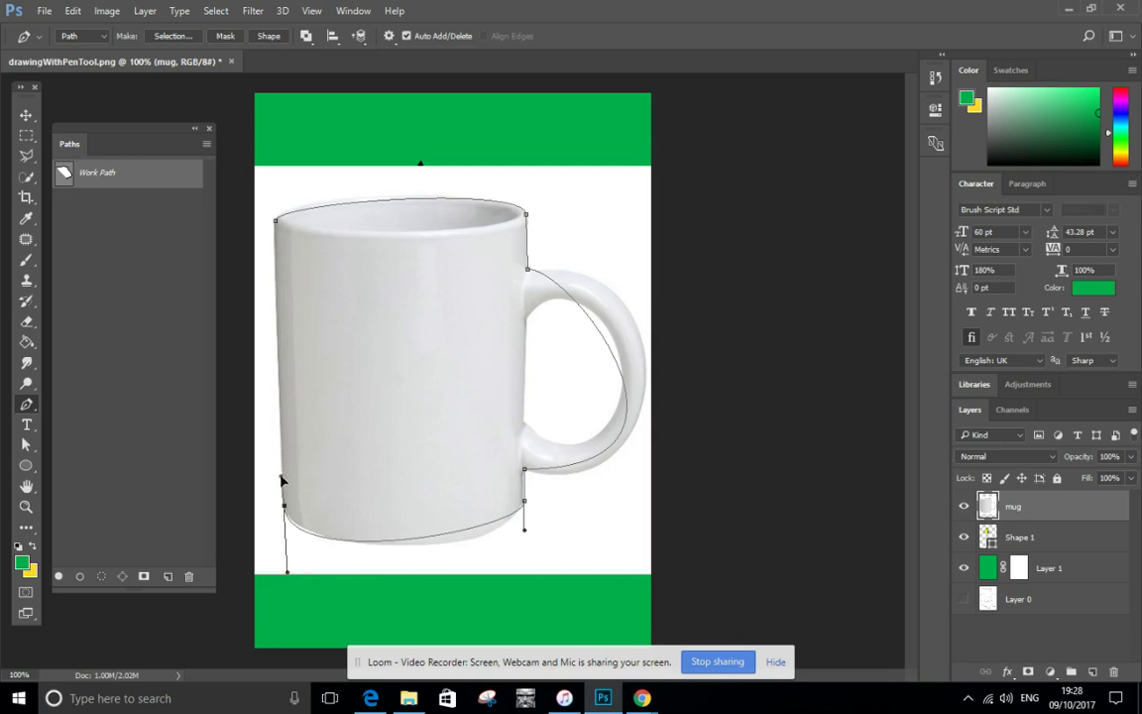
pyautogui.click(278, 224)
# With the Direct Selection tool, reshape the bottom curves so they fit the mug's base.
pyautogui.click(26, 444)
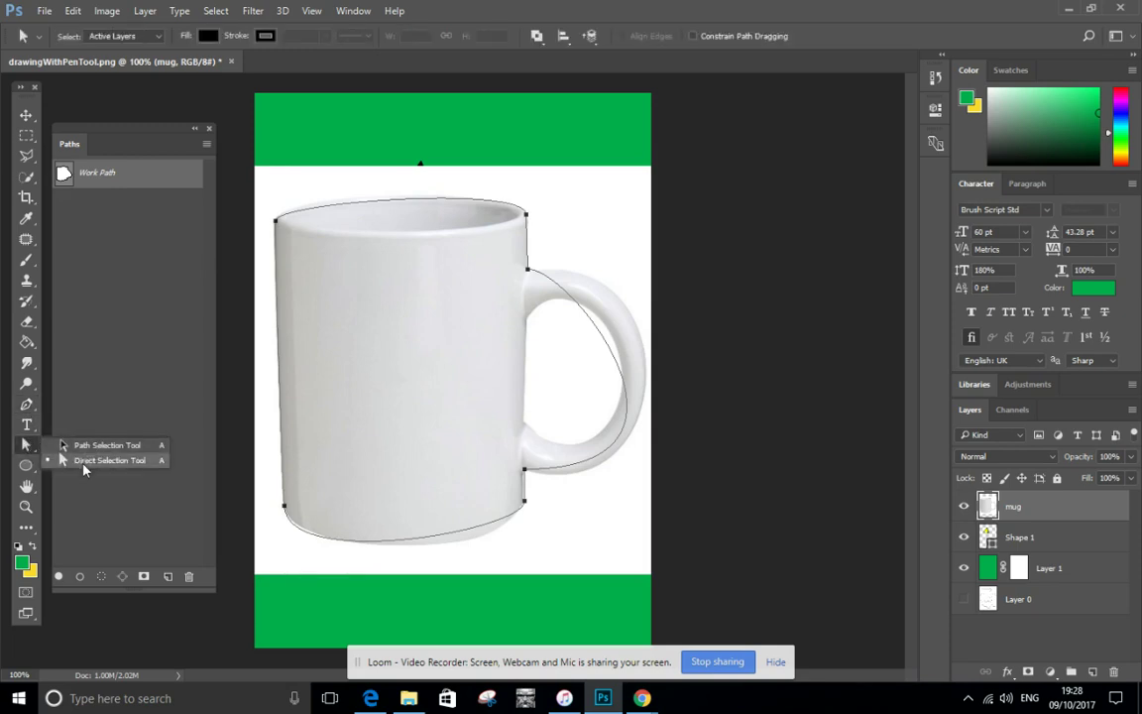
pyautogui.click(76, 445)
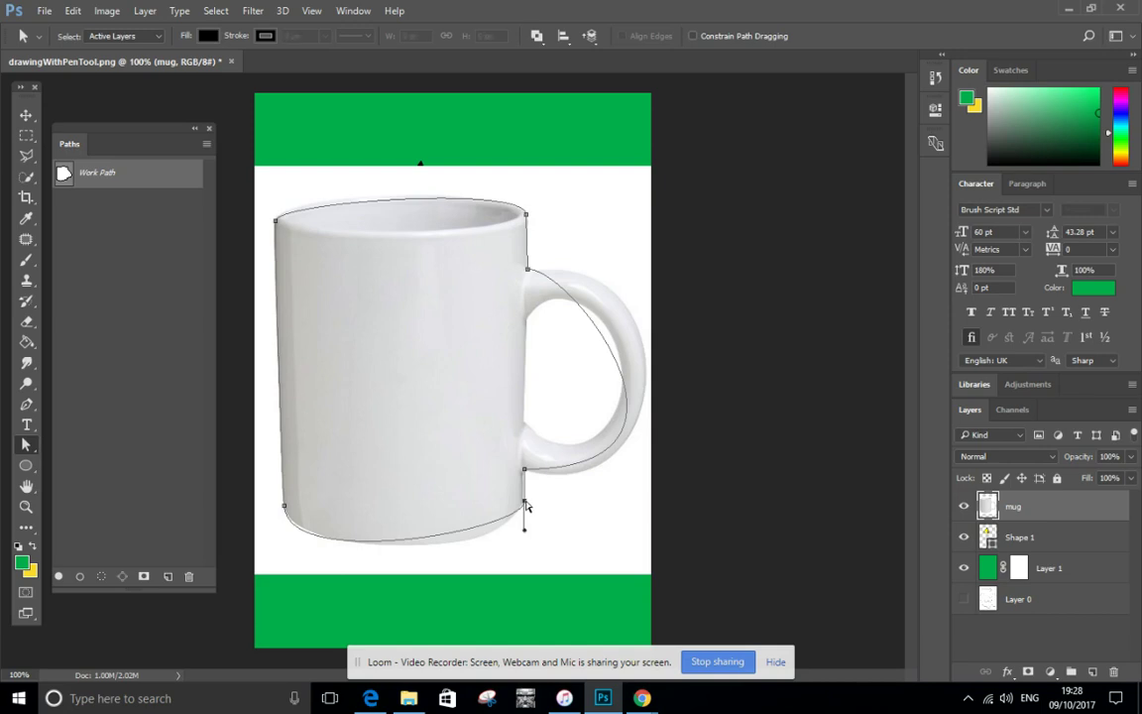
pyautogui.moveTo(527, 507); pyautogui.dragTo(504, 558)
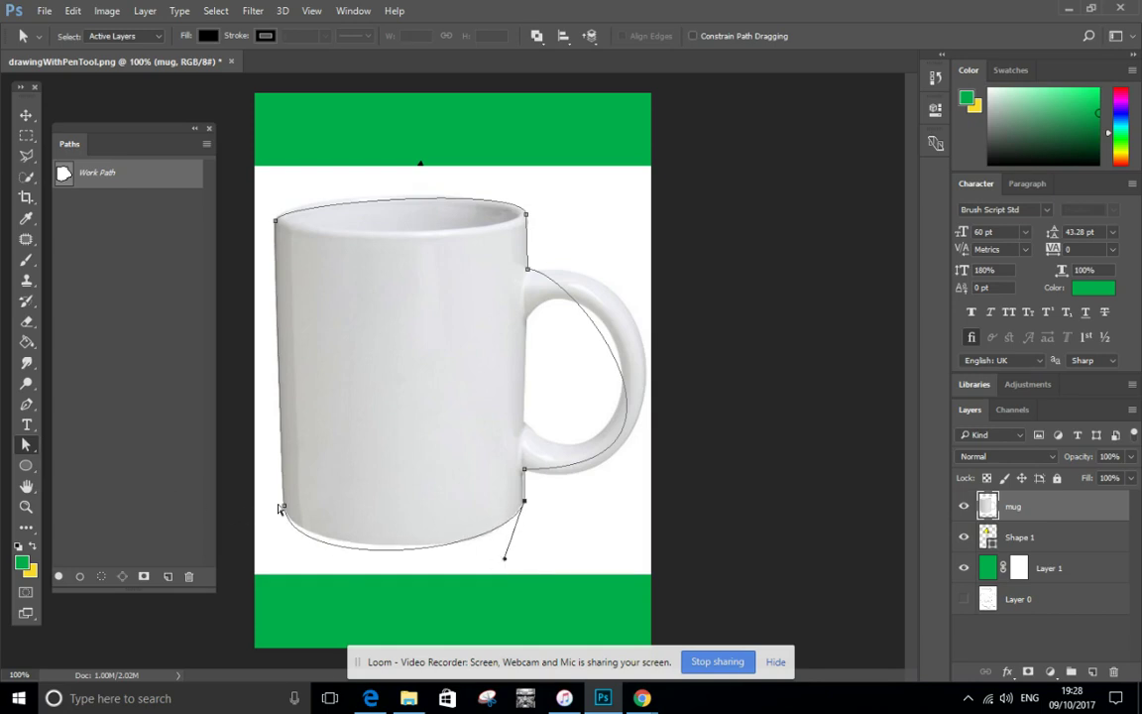
pyautogui.moveTo(285, 506); pyautogui.dragTo(305, 561)
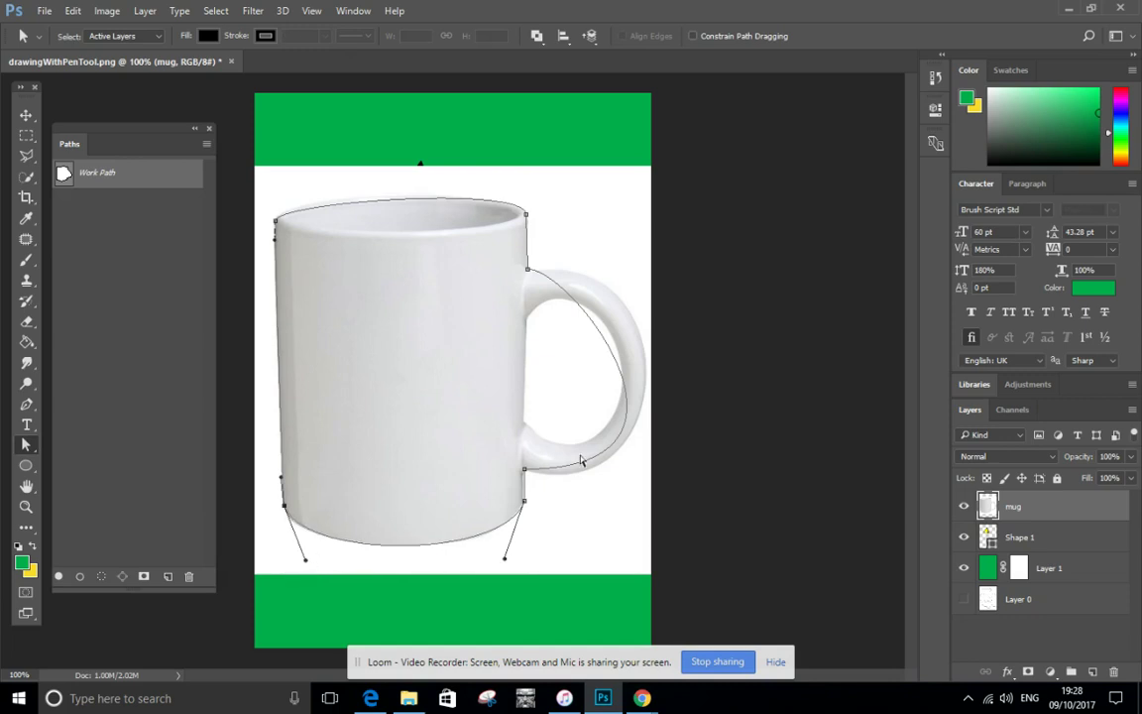
# Pull the path outward around the handle's outer edge and adjust the top rim curve.
pyautogui.click(527, 268)
pyautogui.moveTo(536, 269); pyautogui.dragTo(683, 261)
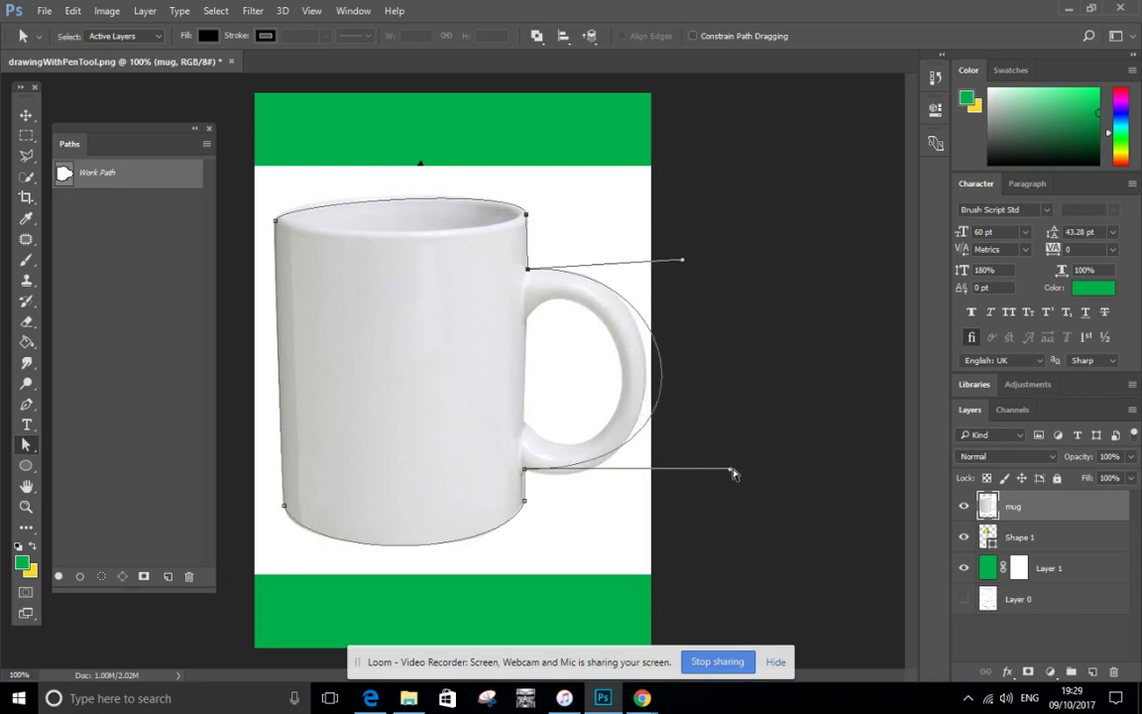
pyautogui.moveTo(731, 469); pyautogui.dragTo(687, 509)
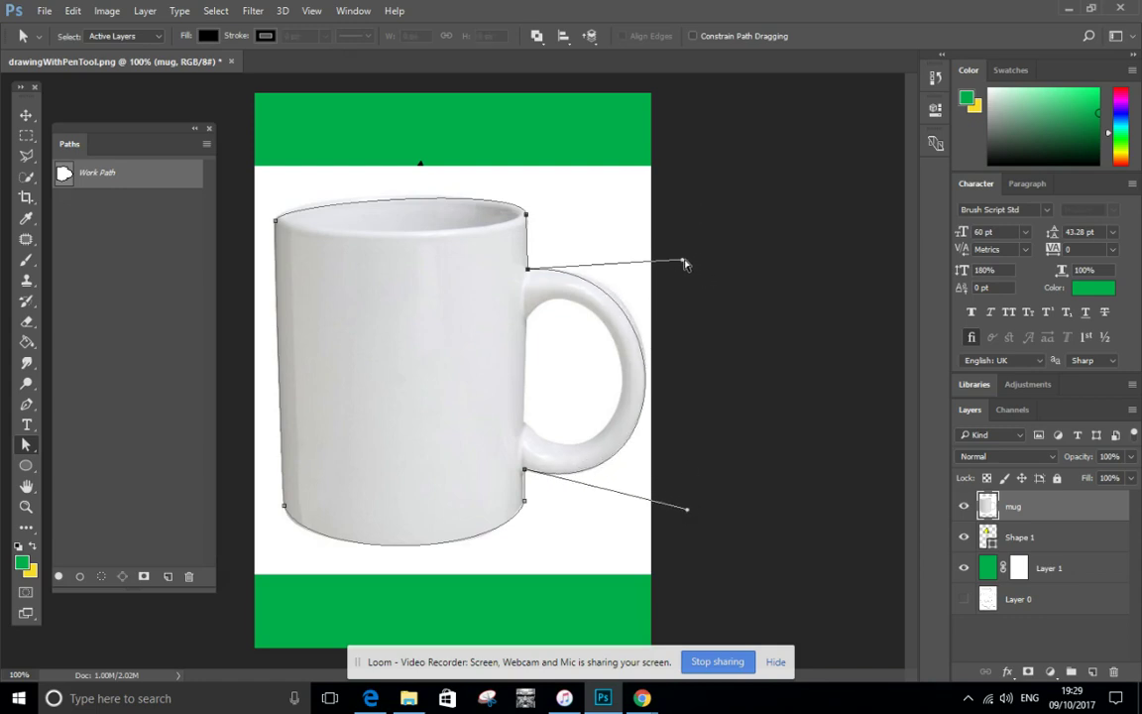
pyautogui.moveTo(684, 262)
pyautogui.mouseDown()
pyautogui.moveTo(681, 246)
pyautogui.moveTo(694, 257)
pyautogui.mouseUp()
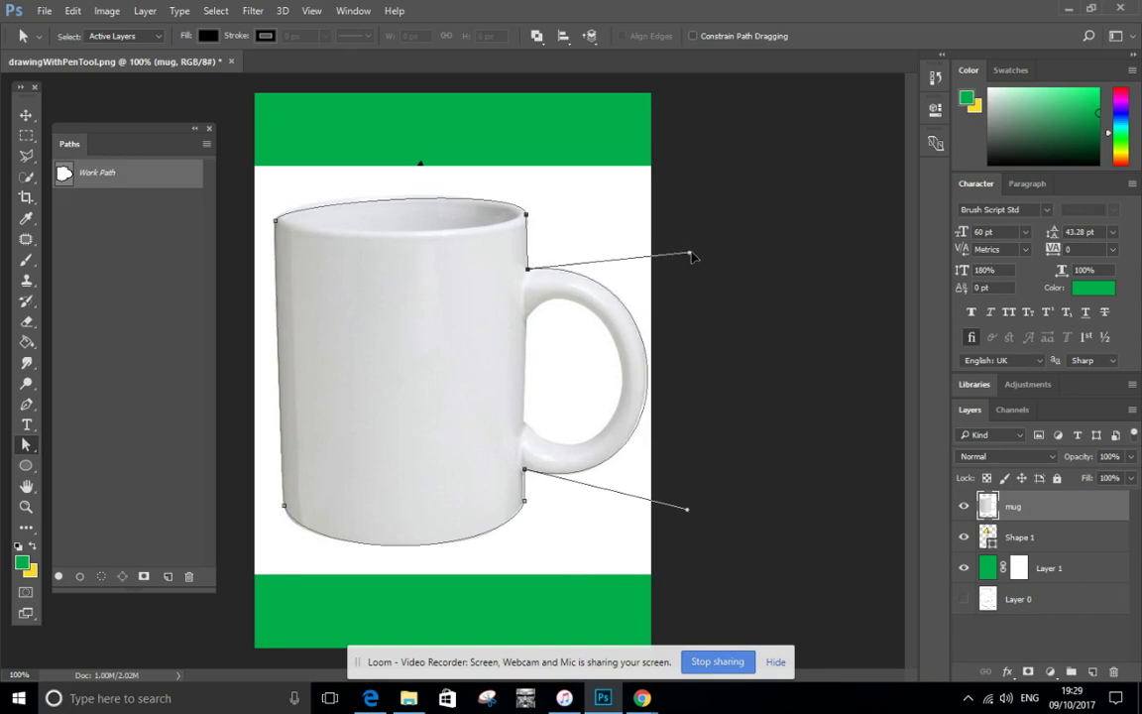
pyautogui.click(276, 219)
pyautogui.moveTo(276, 205)
pyautogui.mouseDown()
pyautogui.moveTo(276, 186)
pyautogui.moveTo(275, 199)
pyautogui.mouseUp()
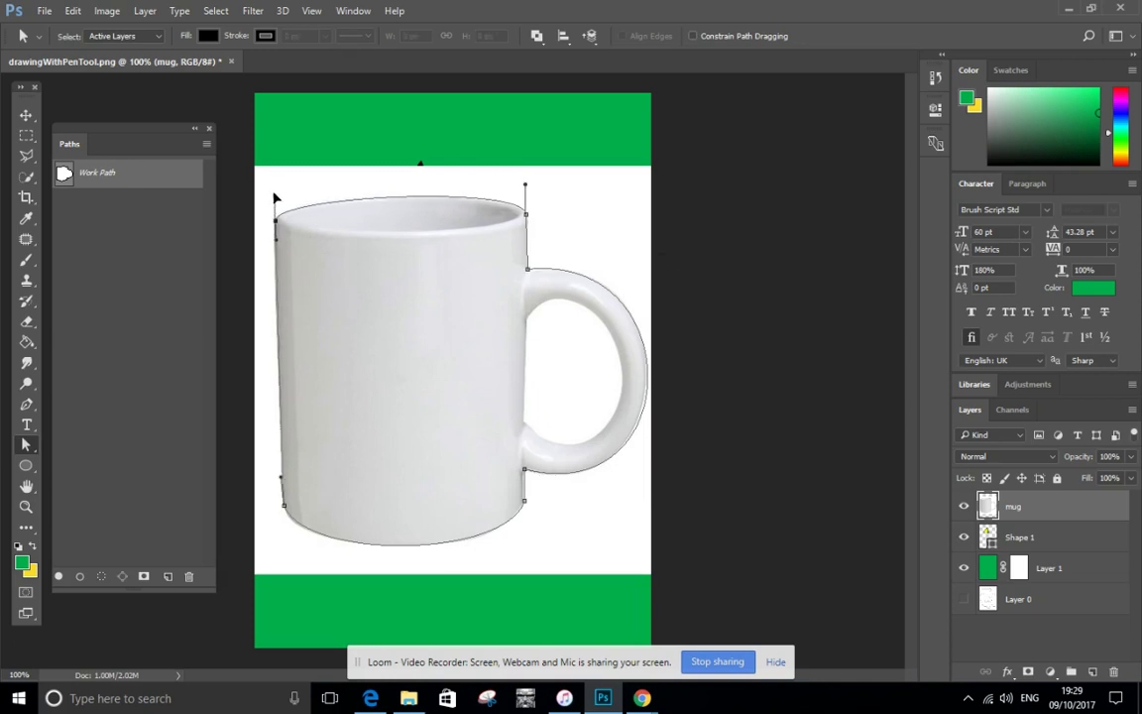
pyautogui.click(103, 578)
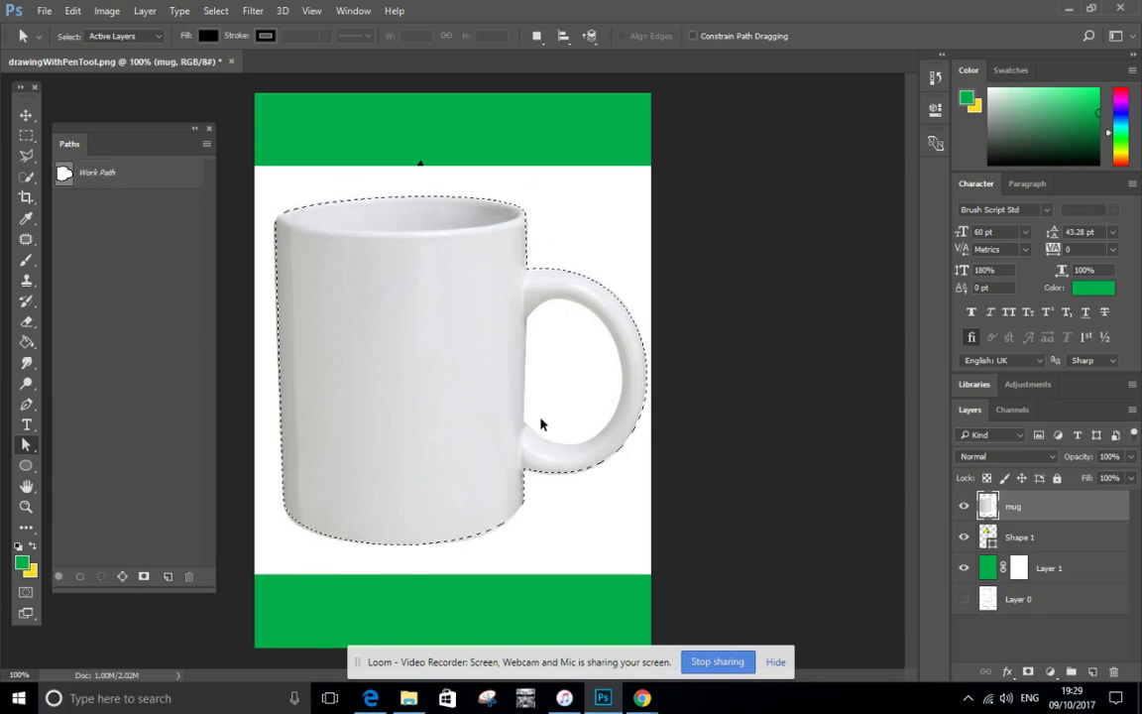
pyautogui.hotkey('ctrl', 'j')
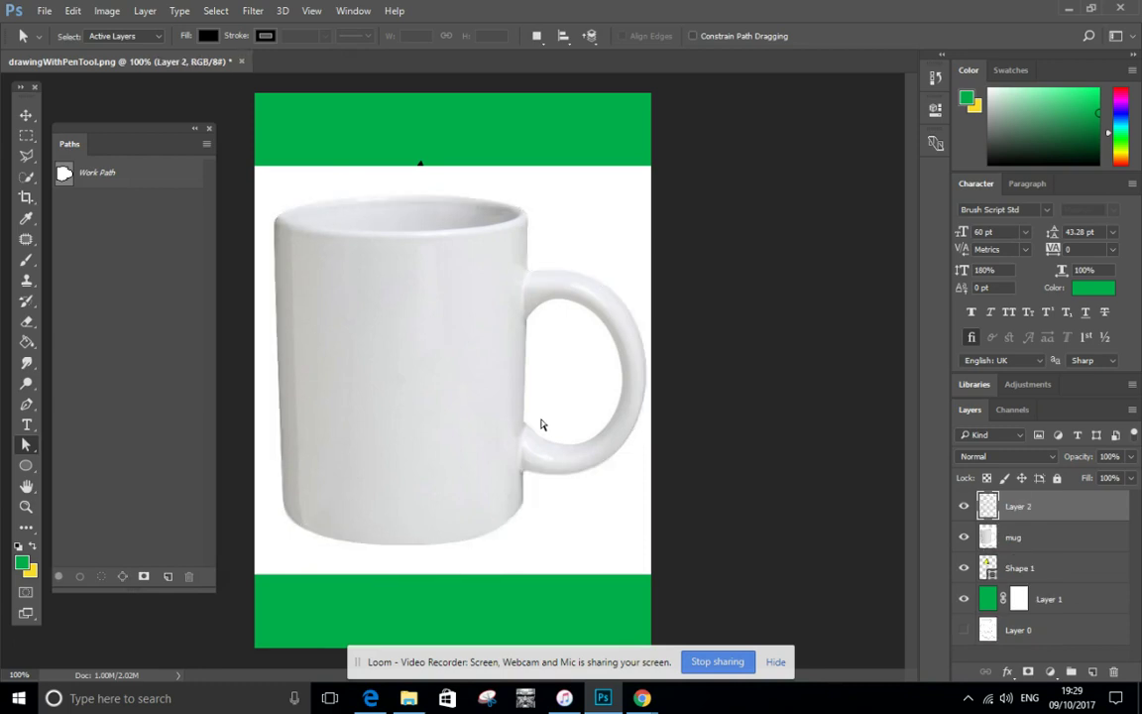
pyautogui.click(962, 536)
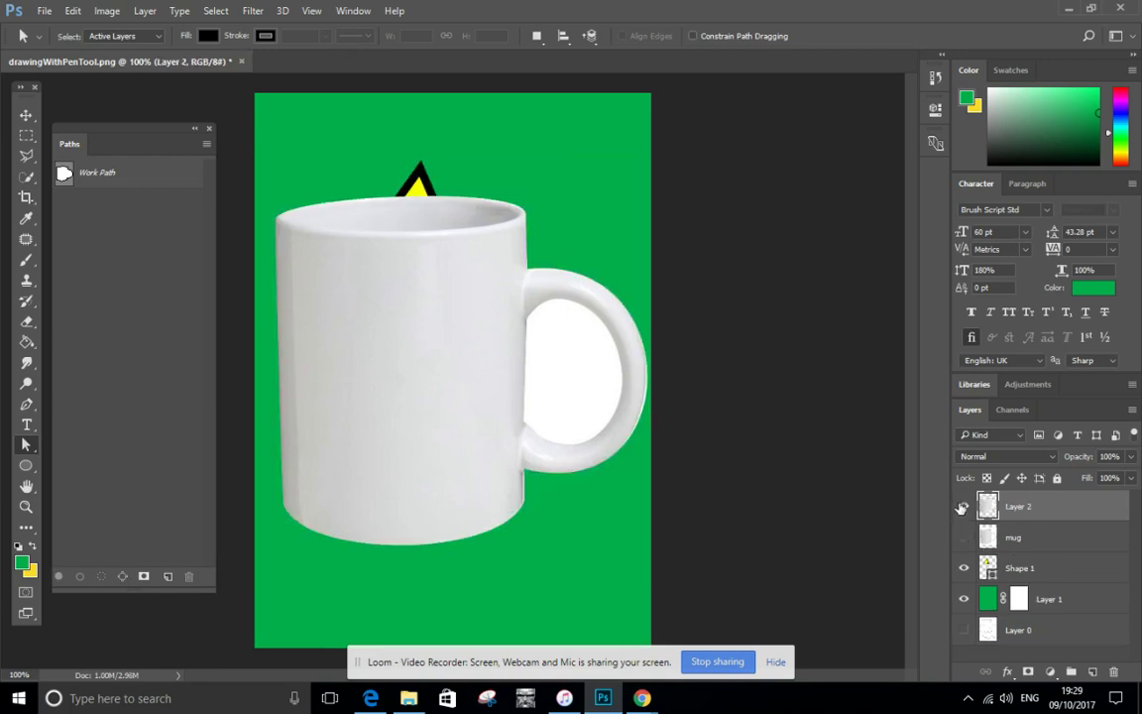
pyautogui.click(962, 506)
pyautogui.click(961, 506)
pyautogui.click(961, 507)
pyautogui.click(961, 507)
pyautogui.click(962, 507)
pyautogui.click(962, 505)
pyautogui.press('Delete')
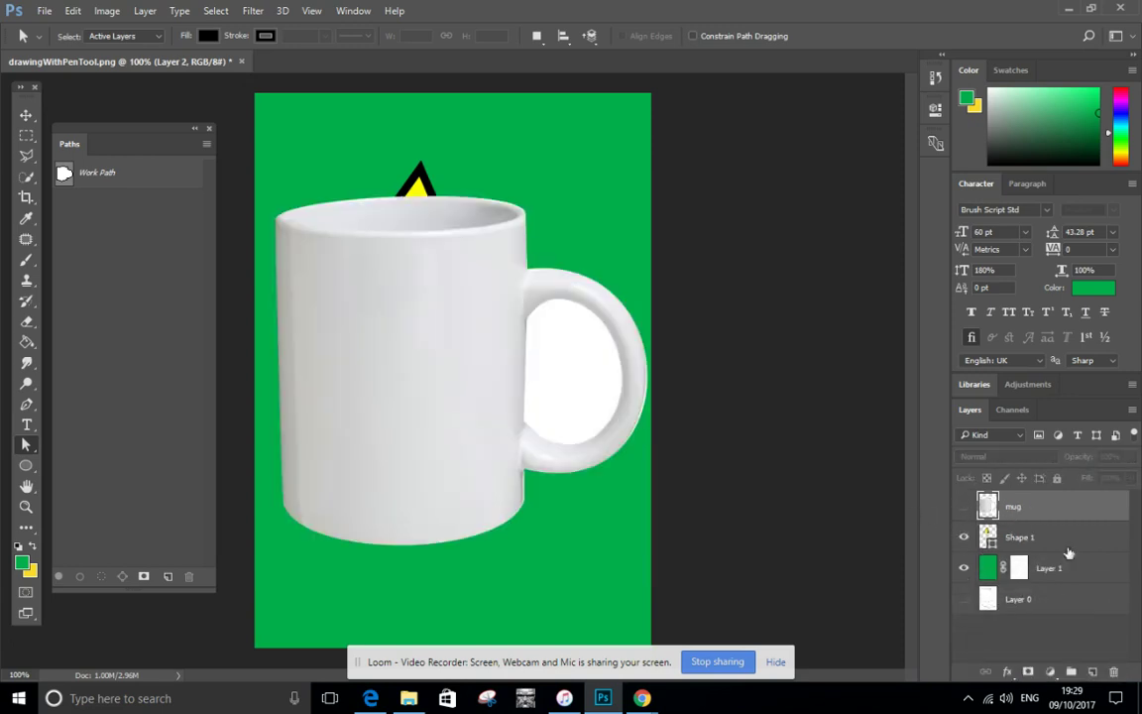
pyautogui.click(962, 507)
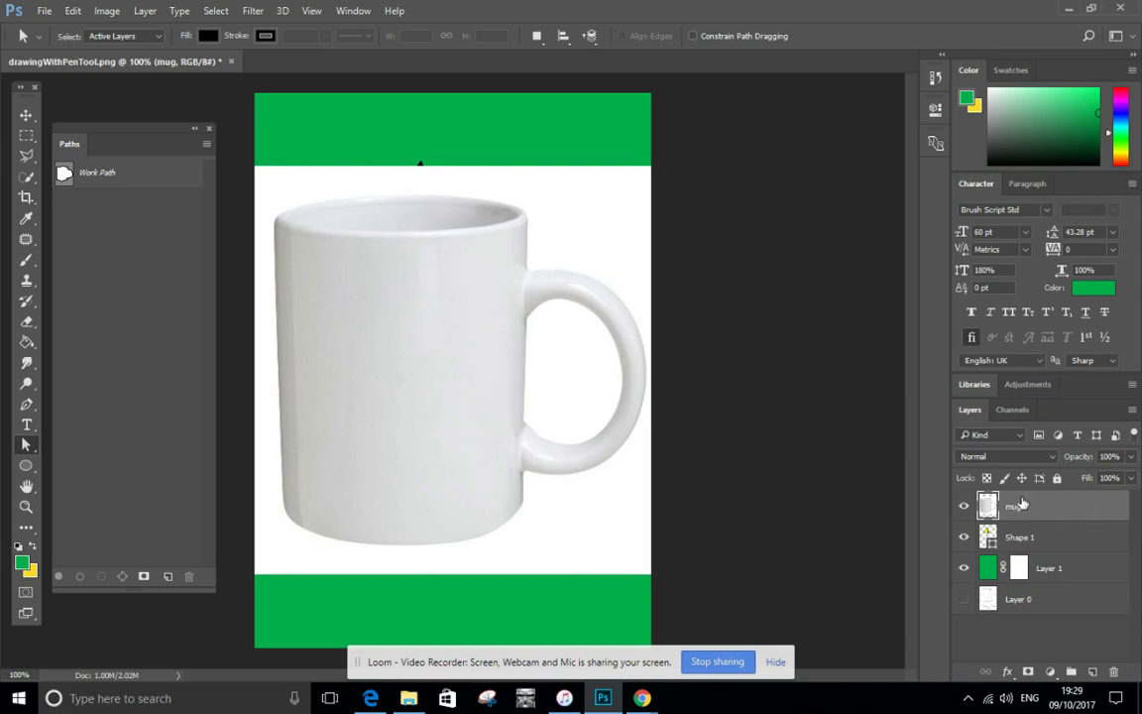
pyautogui.click(99, 182)
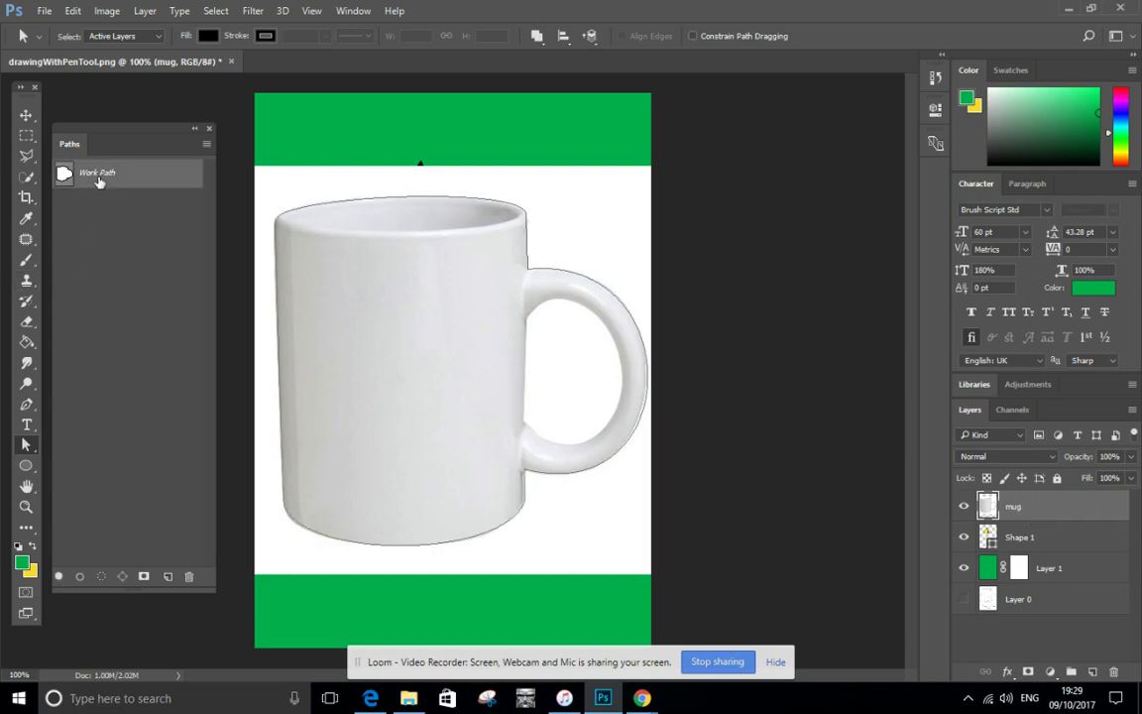
pyautogui.click(144, 577)
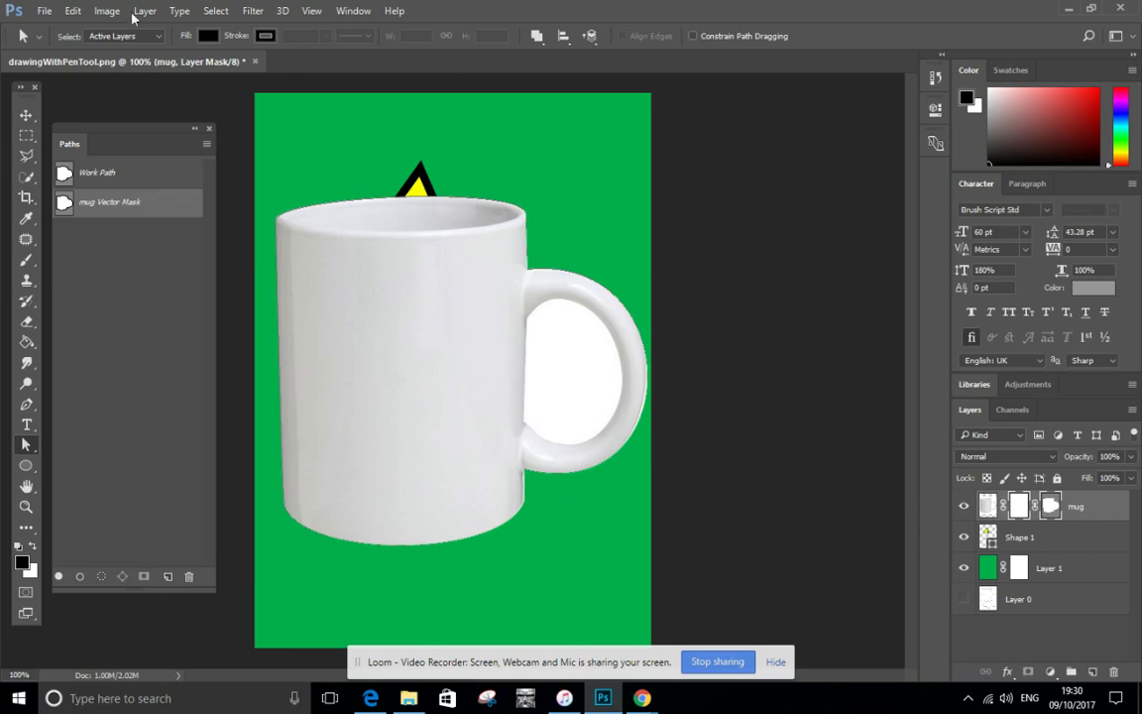
pyautogui.click(71, 11)
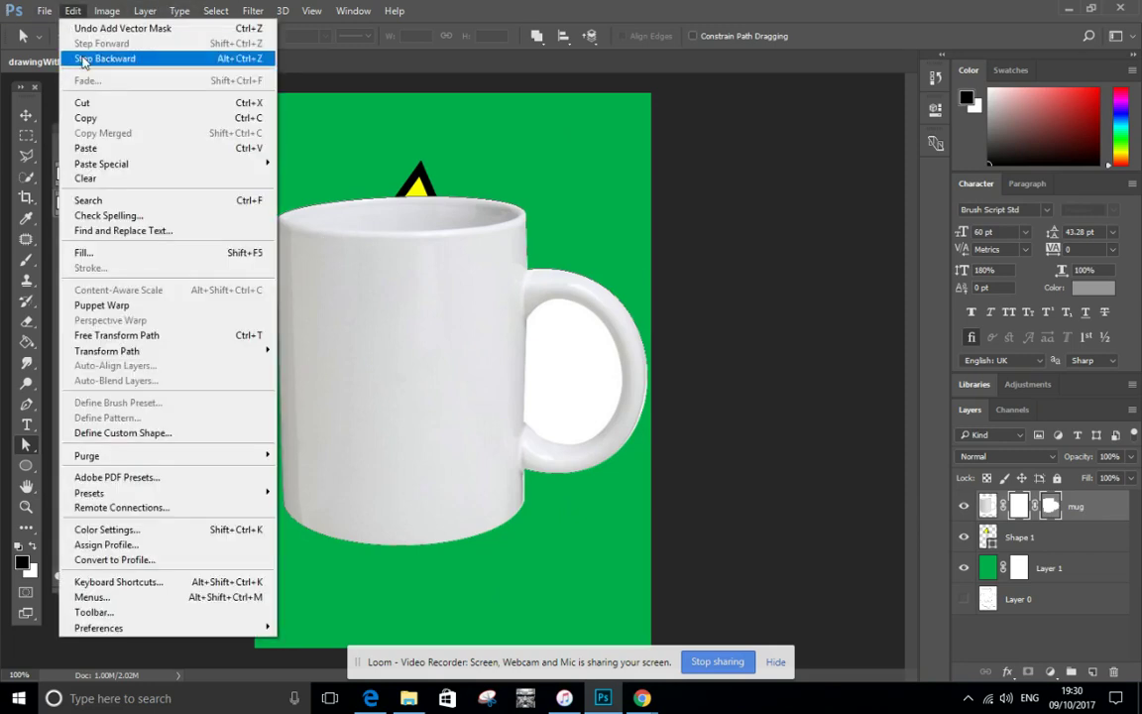
pyautogui.click(74, 59)
pyautogui.click(71, 11)
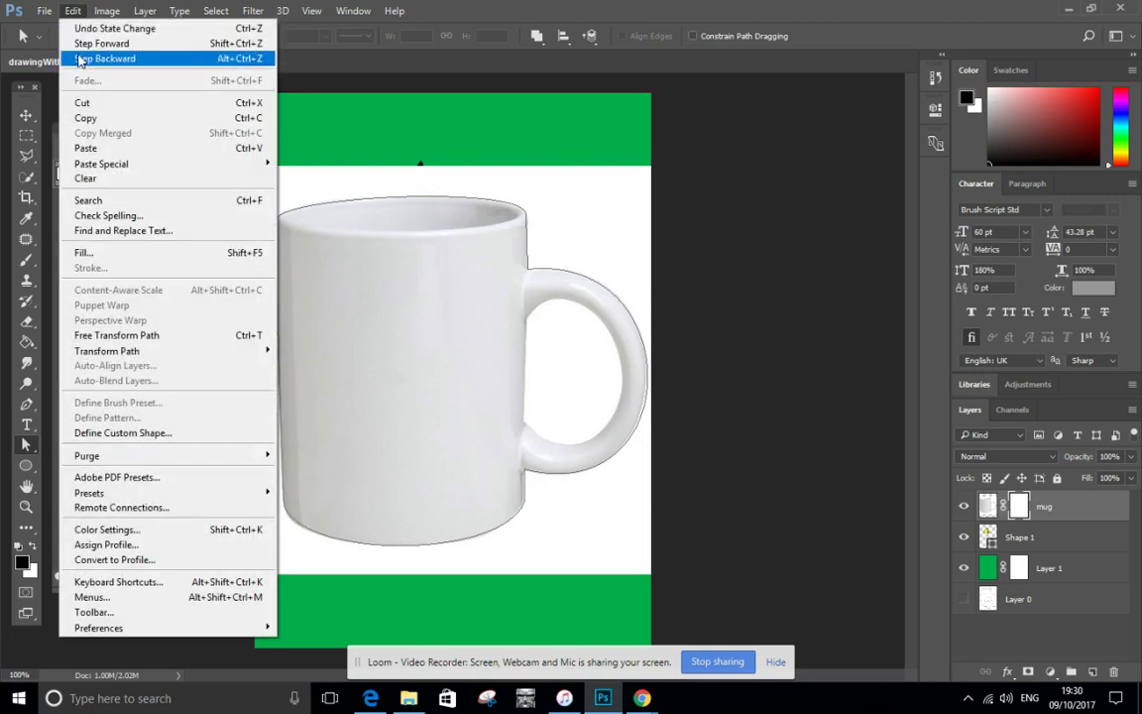
pyautogui.click(78, 58)
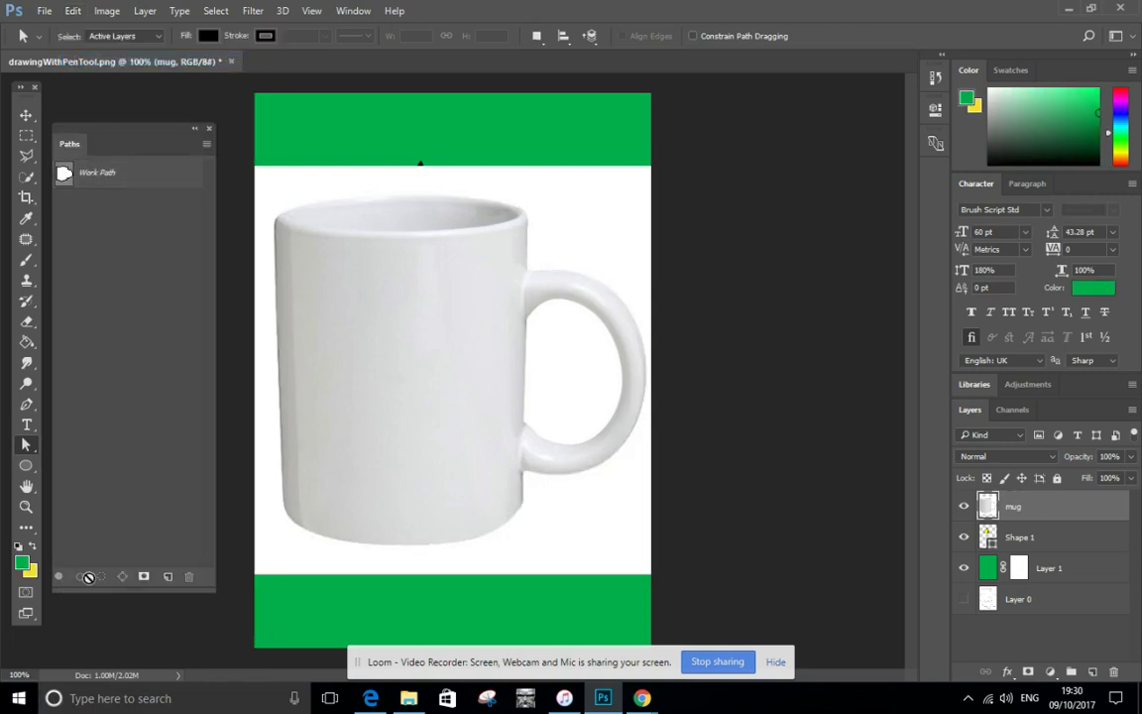
# Stroke the mug work path with the foreground colour, then undo the stroke via Edit.
pyautogui.click(101, 163)
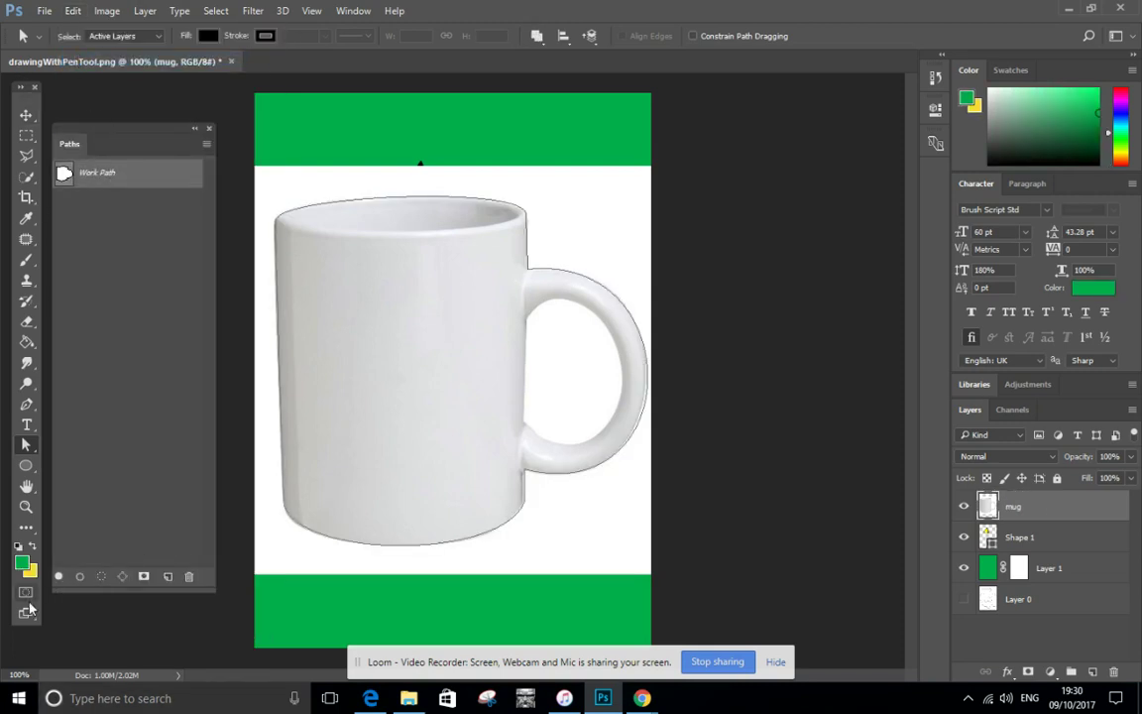
pyautogui.click(80, 578)
pyautogui.click(79, 577)
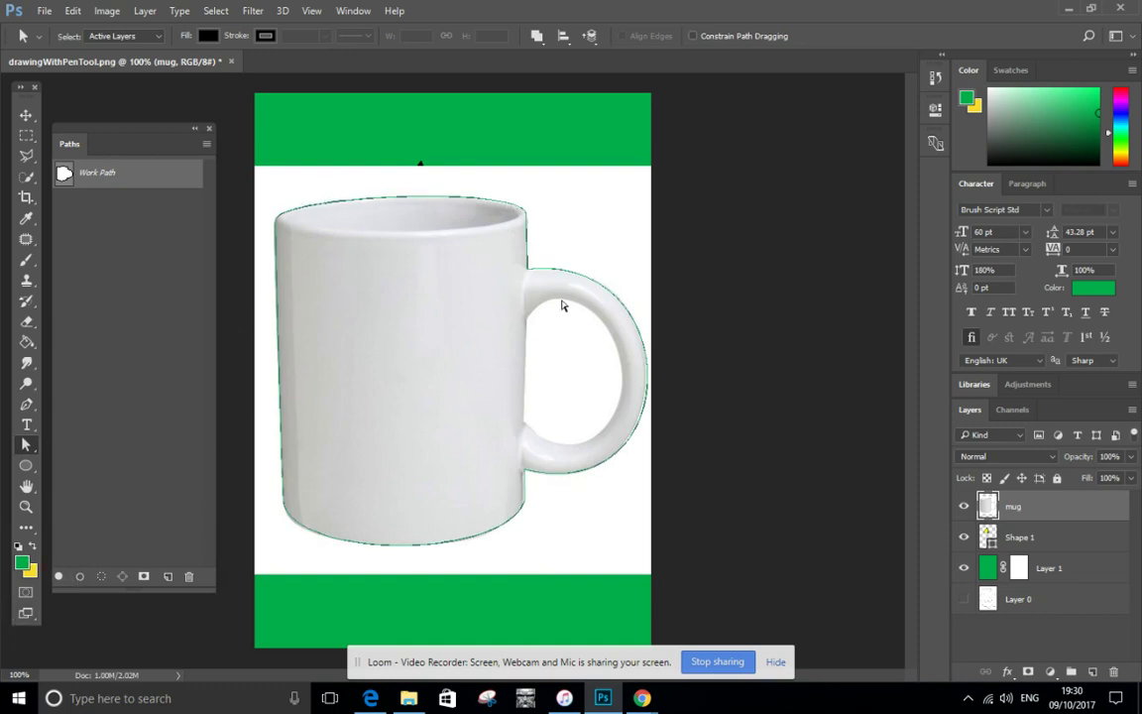
pyautogui.click(73, 12)
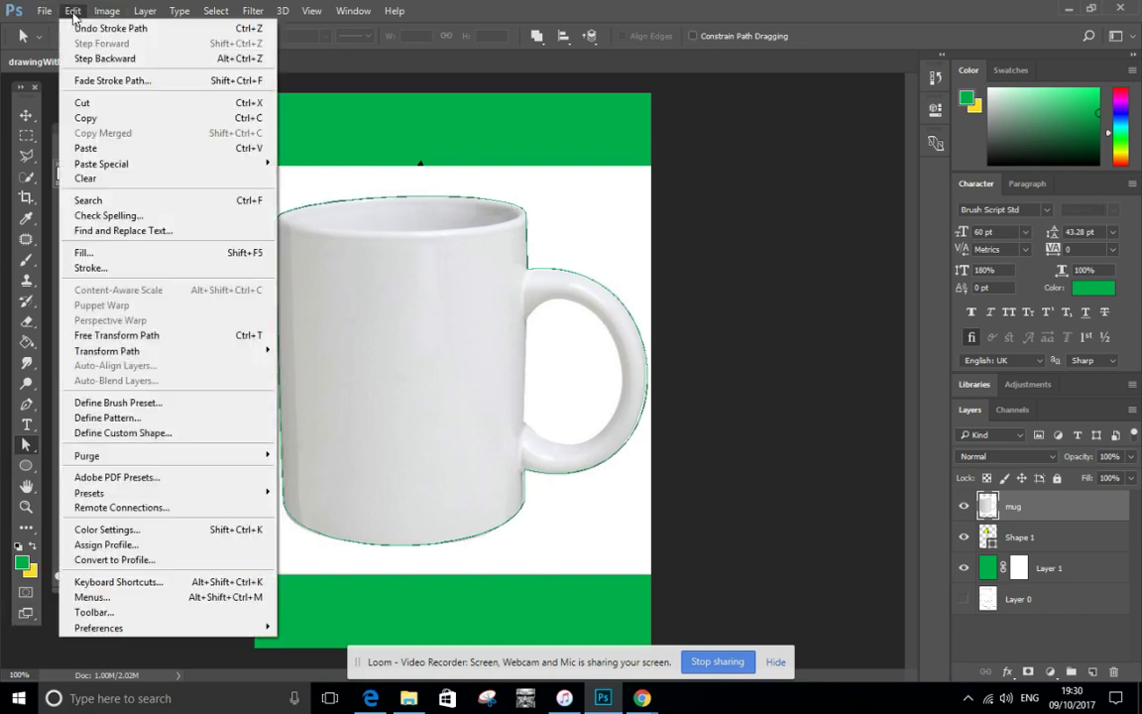
pyautogui.click(83, 34)
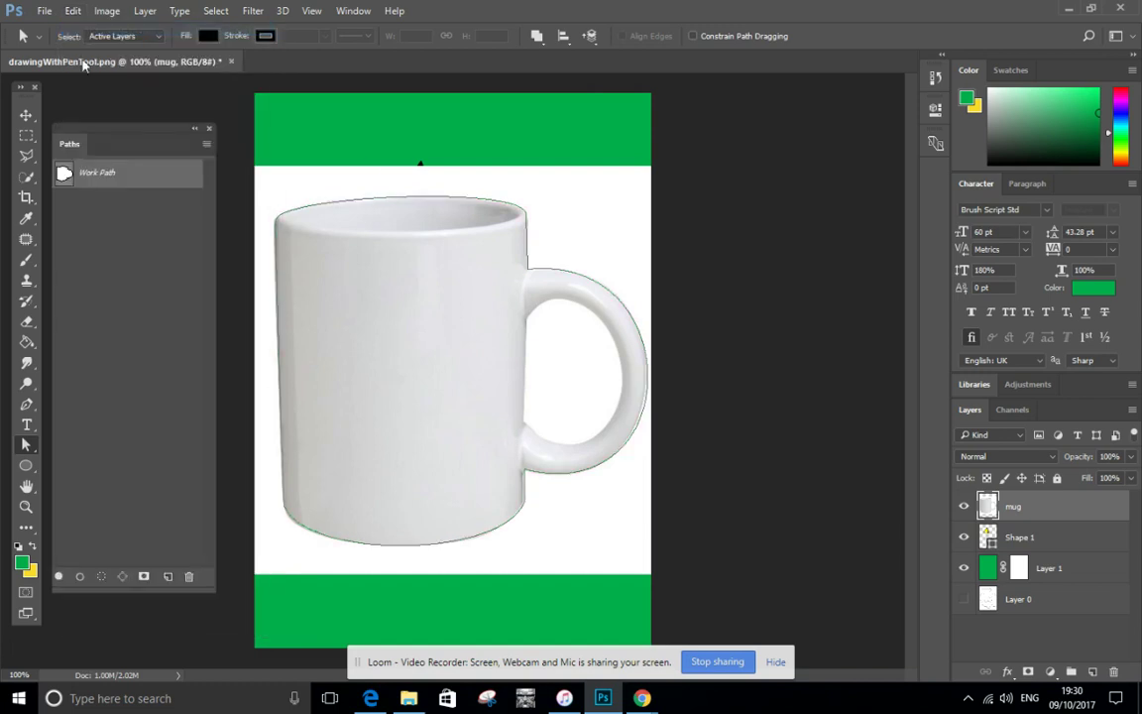
# Fill the mug path with green, then undo the fill via Edit.
pyautogui.click(59, 576)
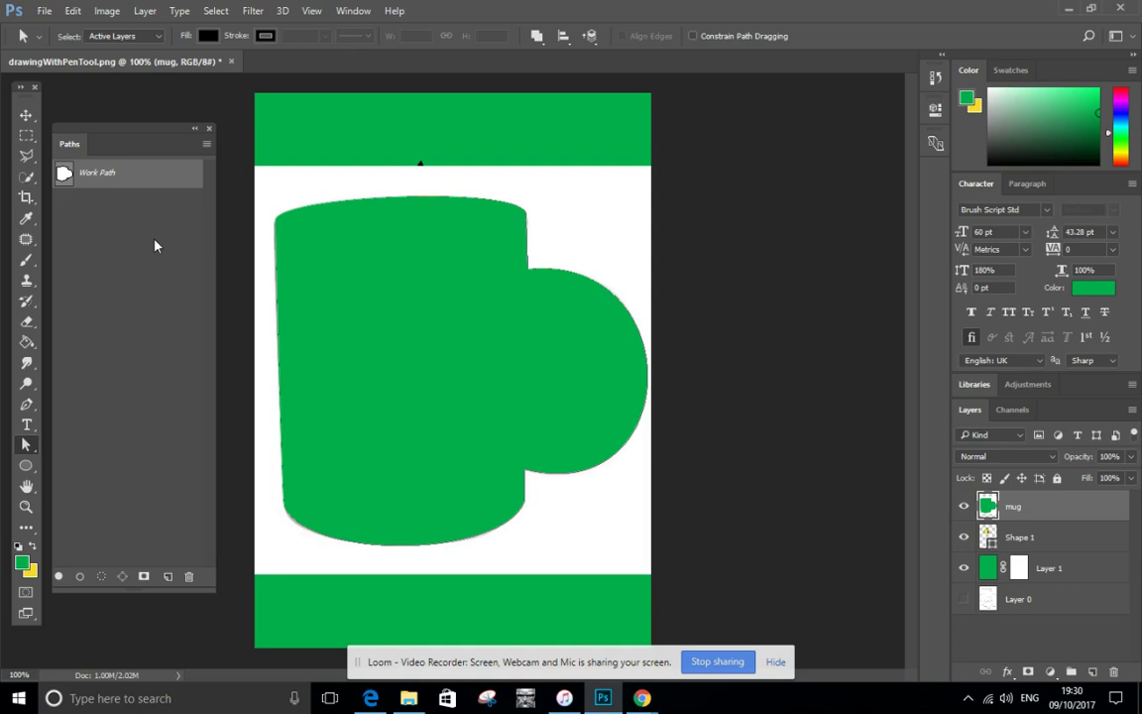
pyautogui.click(73, 11)
pyautogui.click(99, 29)
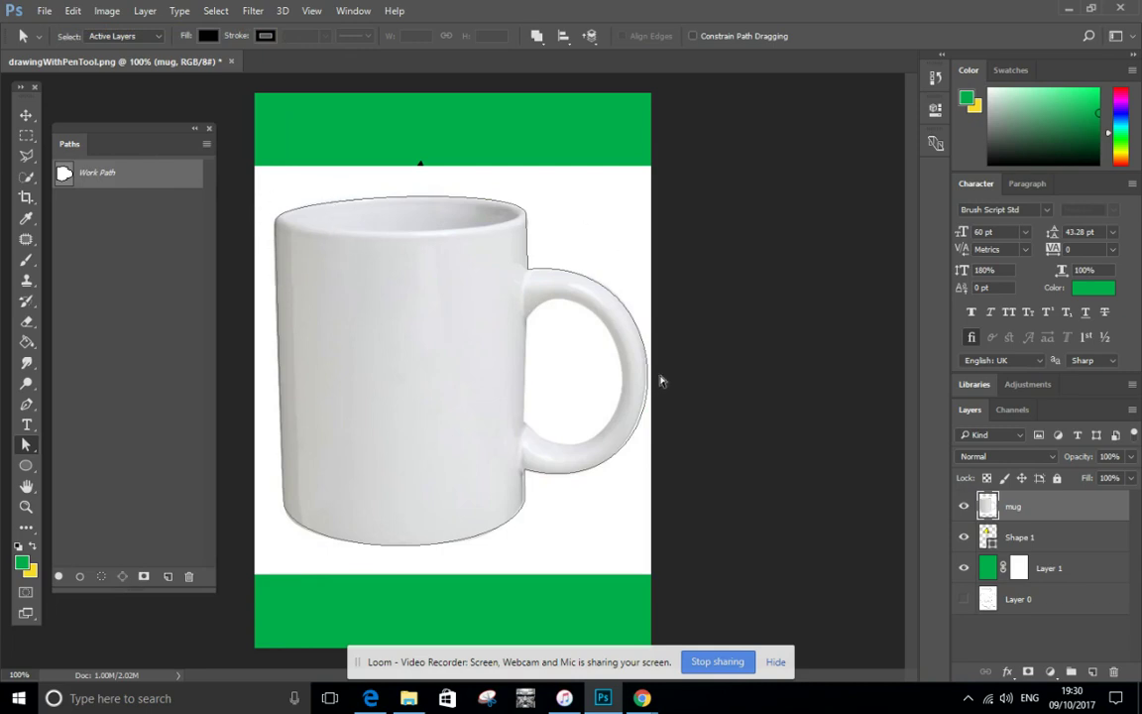
# Hide the mug layer and move the yellow Shape 1 triangle further left.
pyautogui.click(963, 507)
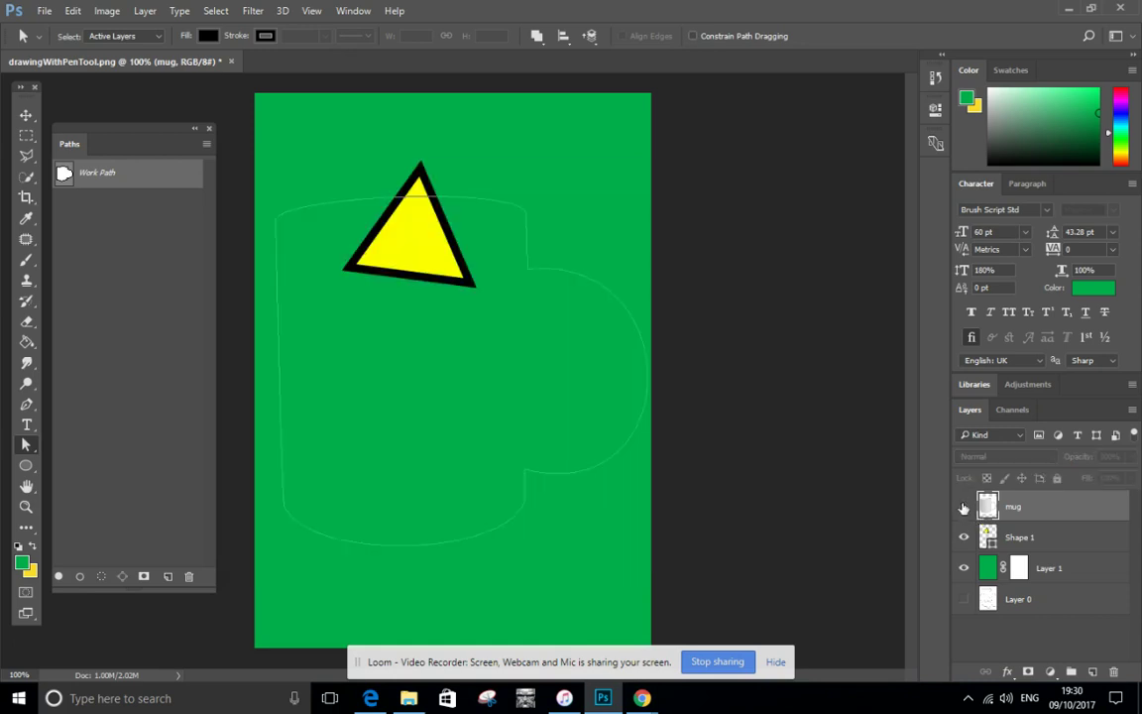
pyautogui.click(128, 245)
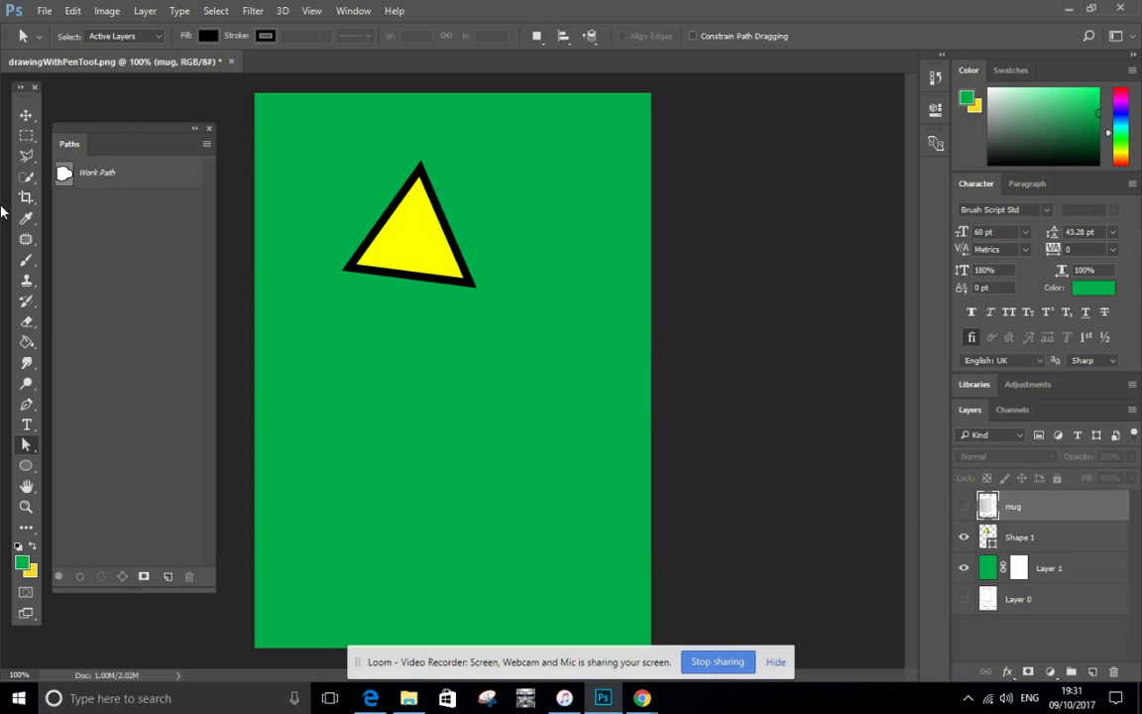
pyautogui.click(26, 115)
pyautogui.click(414, 261)
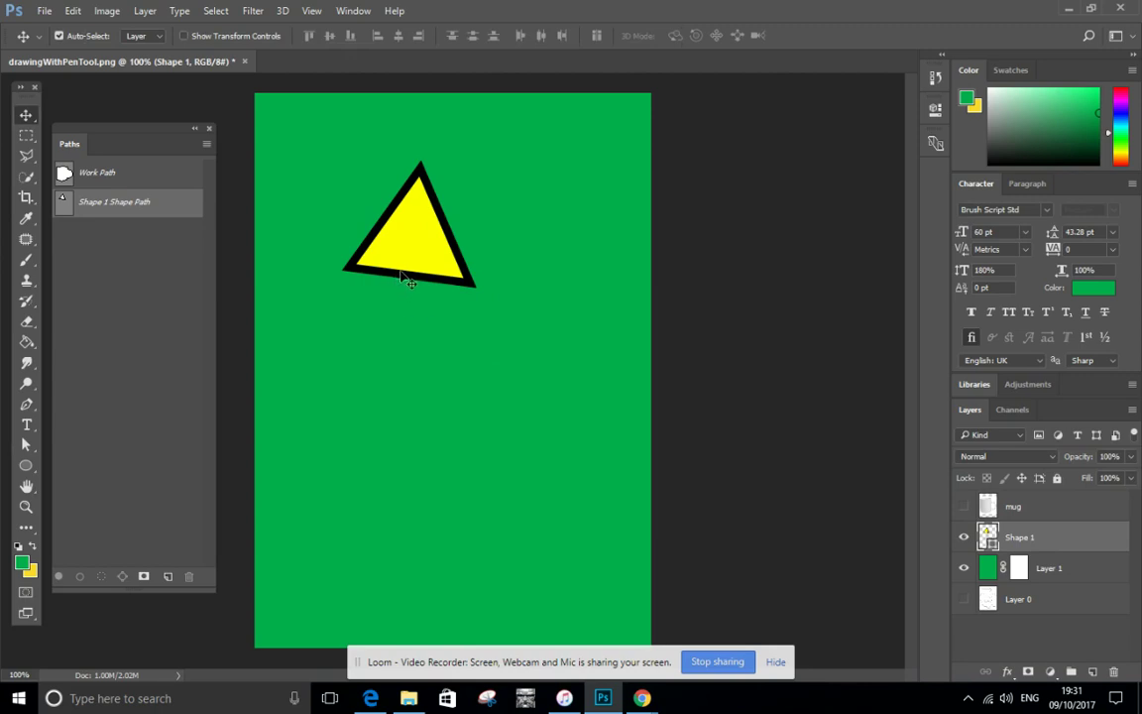
pyautogui.moveTo(392, 231); pyautogui.dragTo(325, 222)
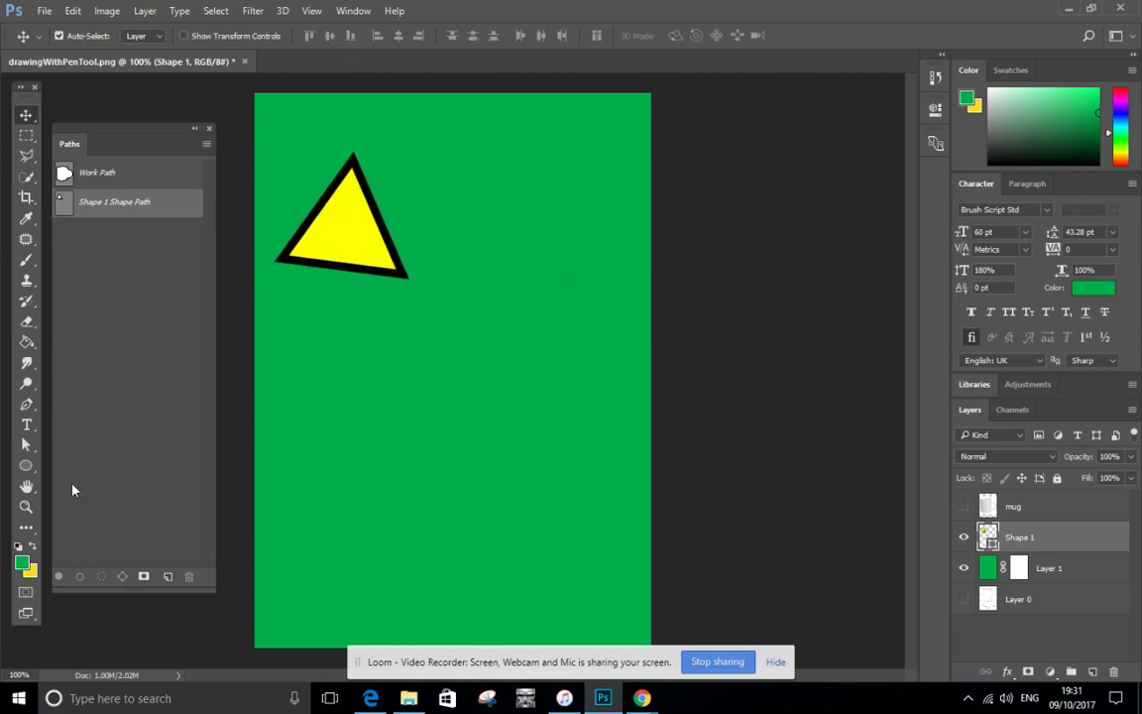
# Drag the triangle's corners outward with Direct Selection to enlarge and reshape it.
pyautogui.click(27, 446)
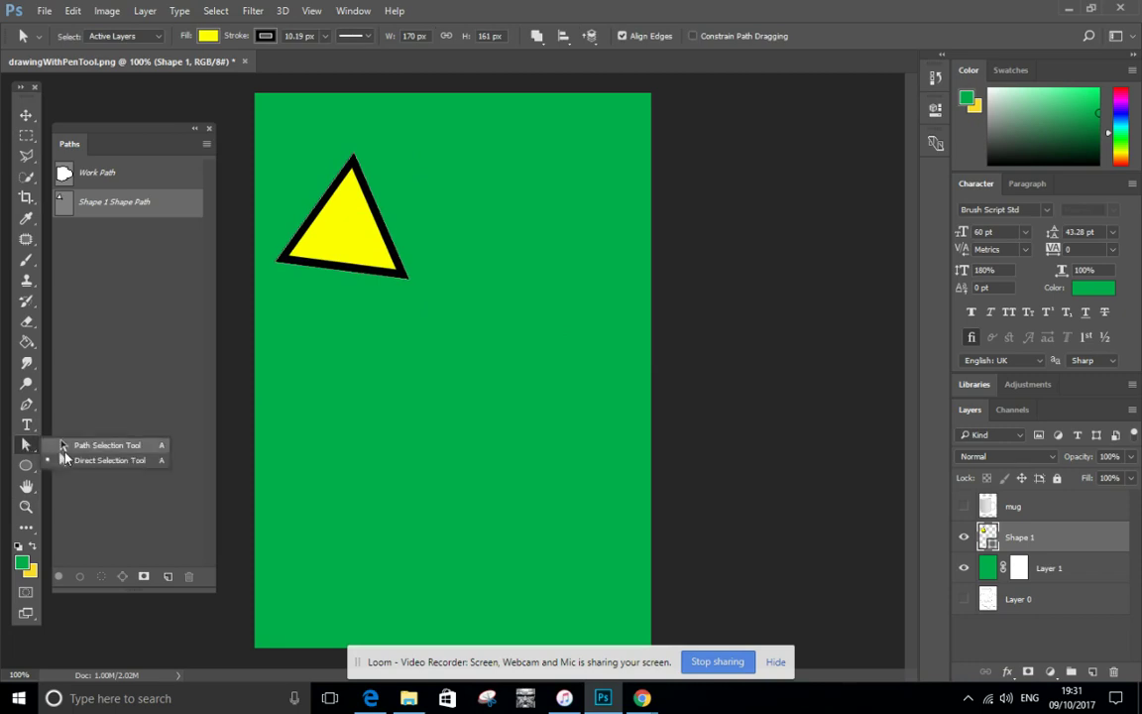
pyautogui.click(68, 460)
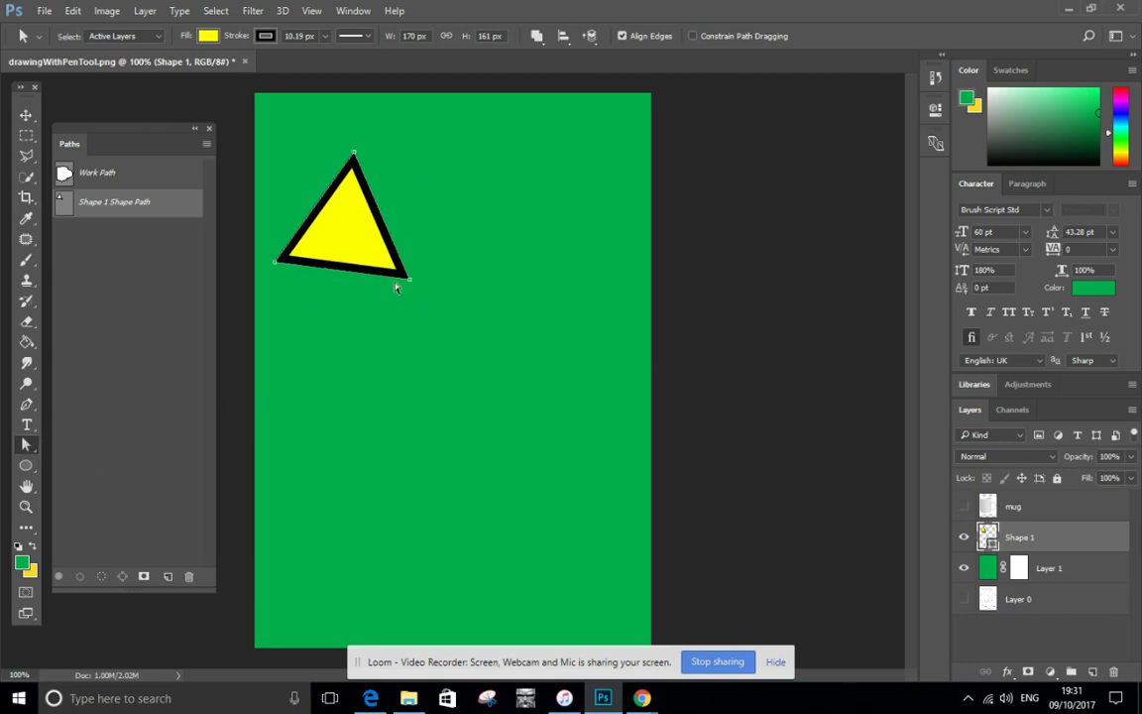
pyautogui.moveTo(409, 282); pyautogui.dragTo(523, 207)
pyautogui.moveTo(355, 157); pyautogui.dragTo(335, 100)
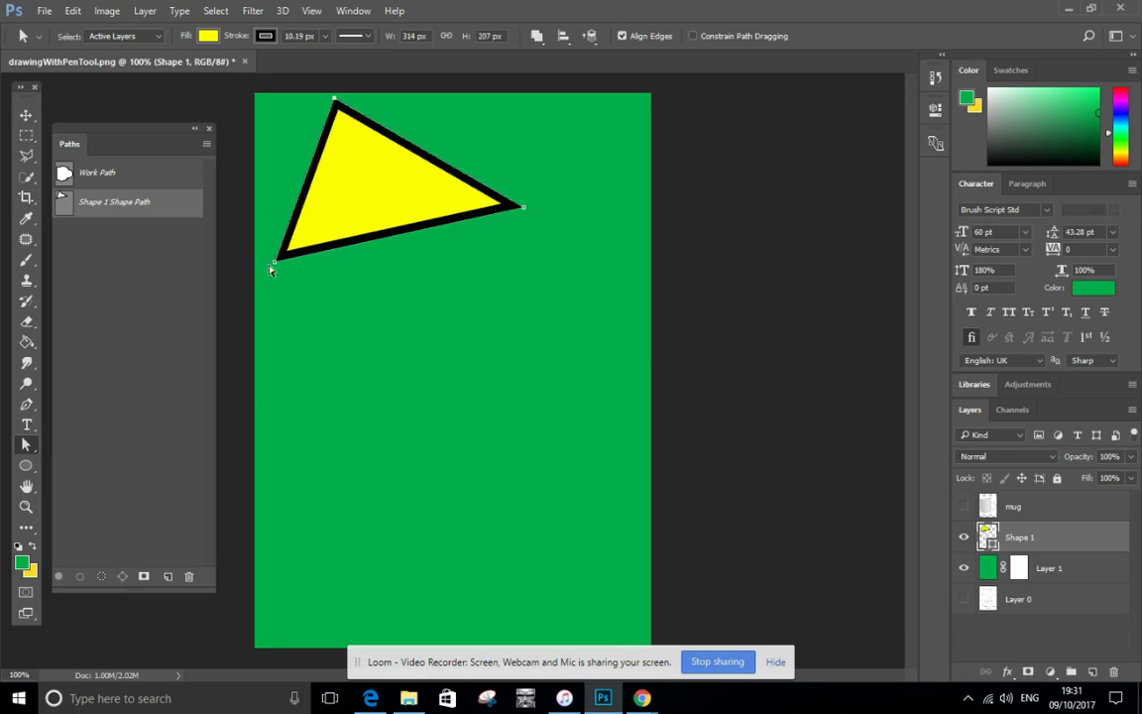
pyautogui.moveTo(277, 263); pyautogui.dragTo(380, 315)
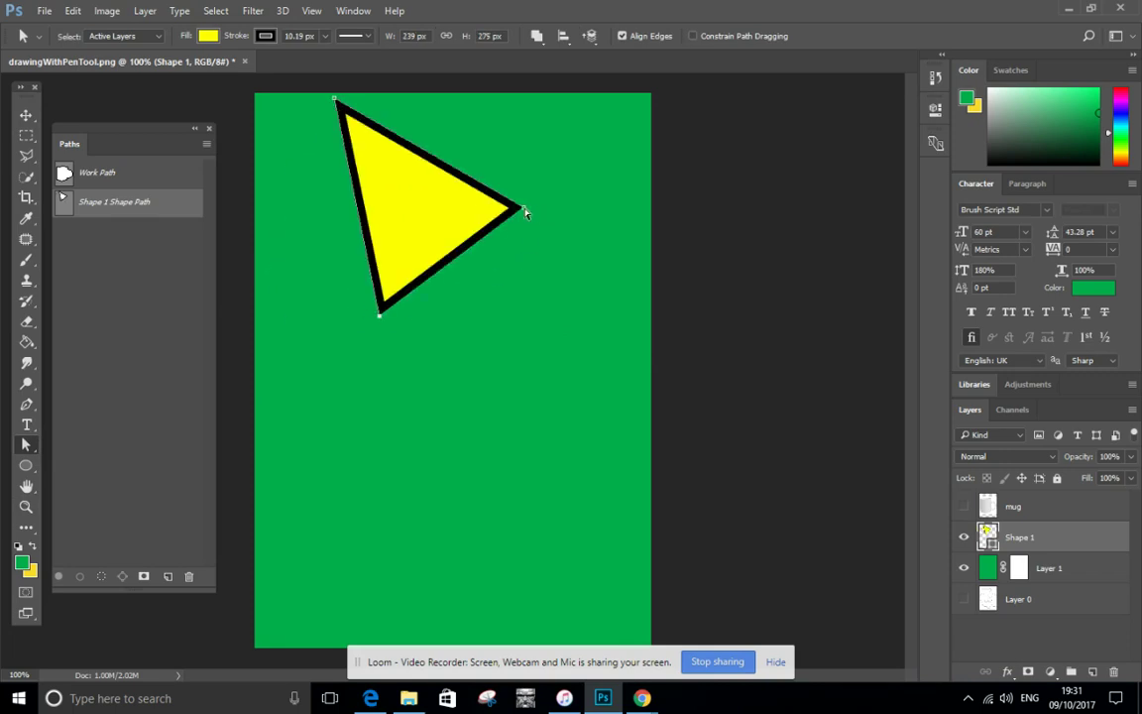
pyautogui.moveTo(524, 210); pyautogui.dragTo(578, 284)
# Add an anchor on the triangle's bottom edge and shift the triangle down and right.
pyautogui.rightClick(26, 448)
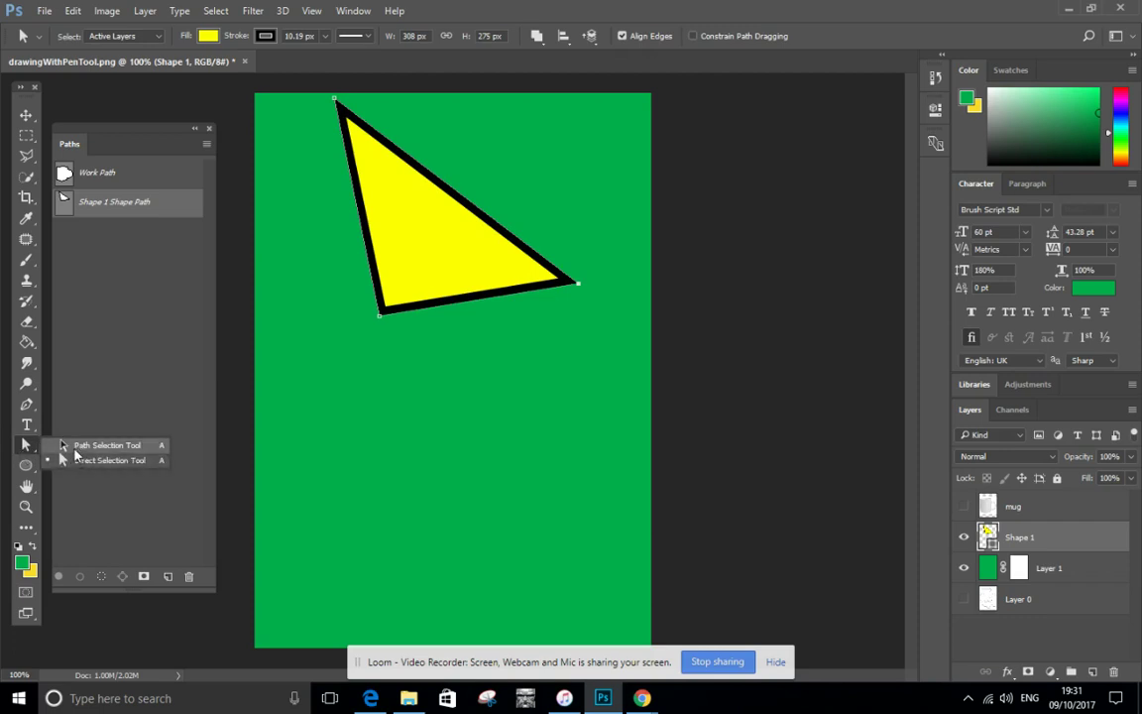
pyautogui.click(27, 404)
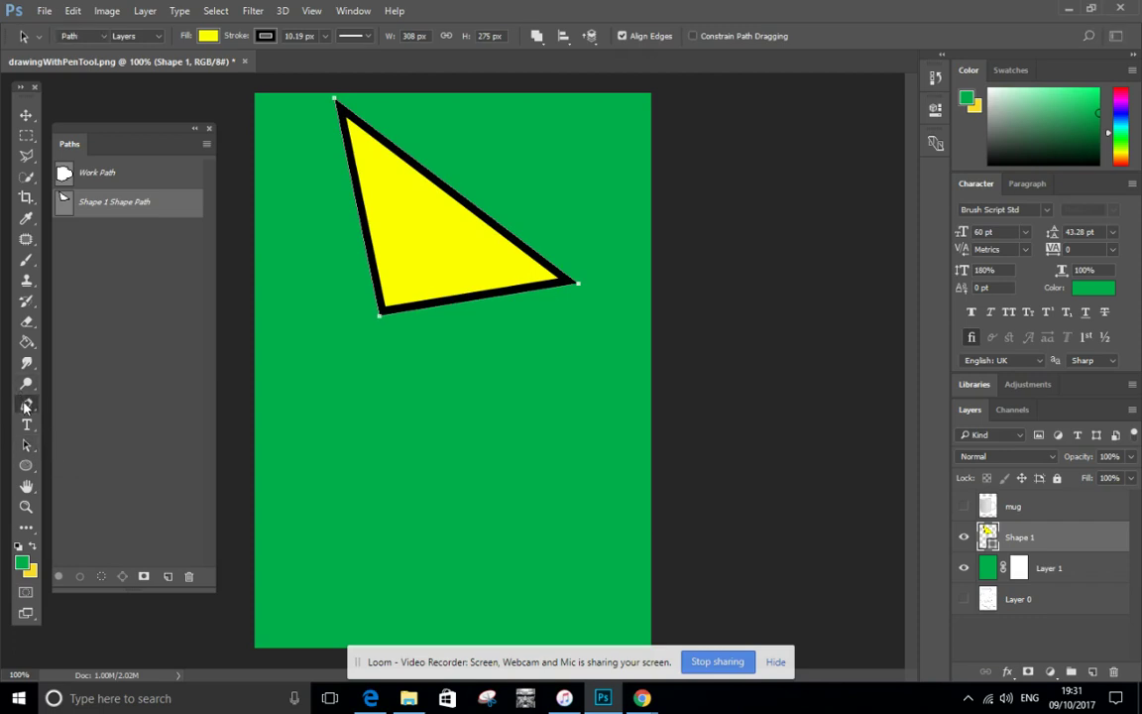
pyautogui.click(451, 311)
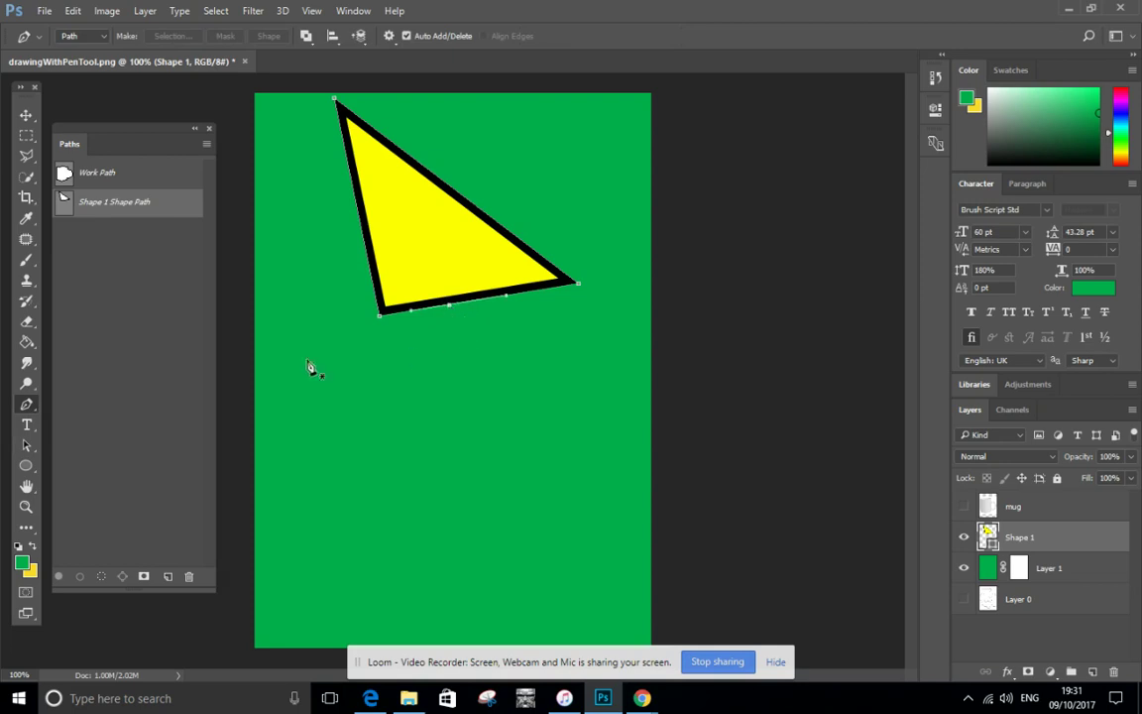
pyautogui.click(26, 447)
pyautogui.click(27, 448)
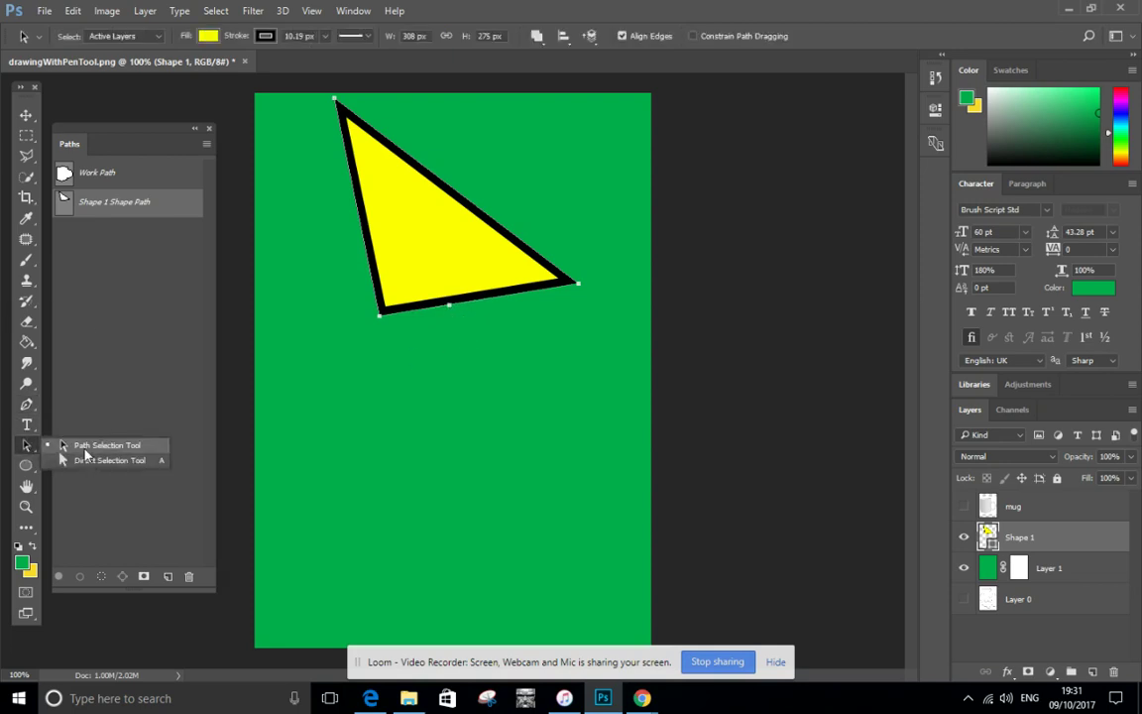
pyautogui.click(86, 461)
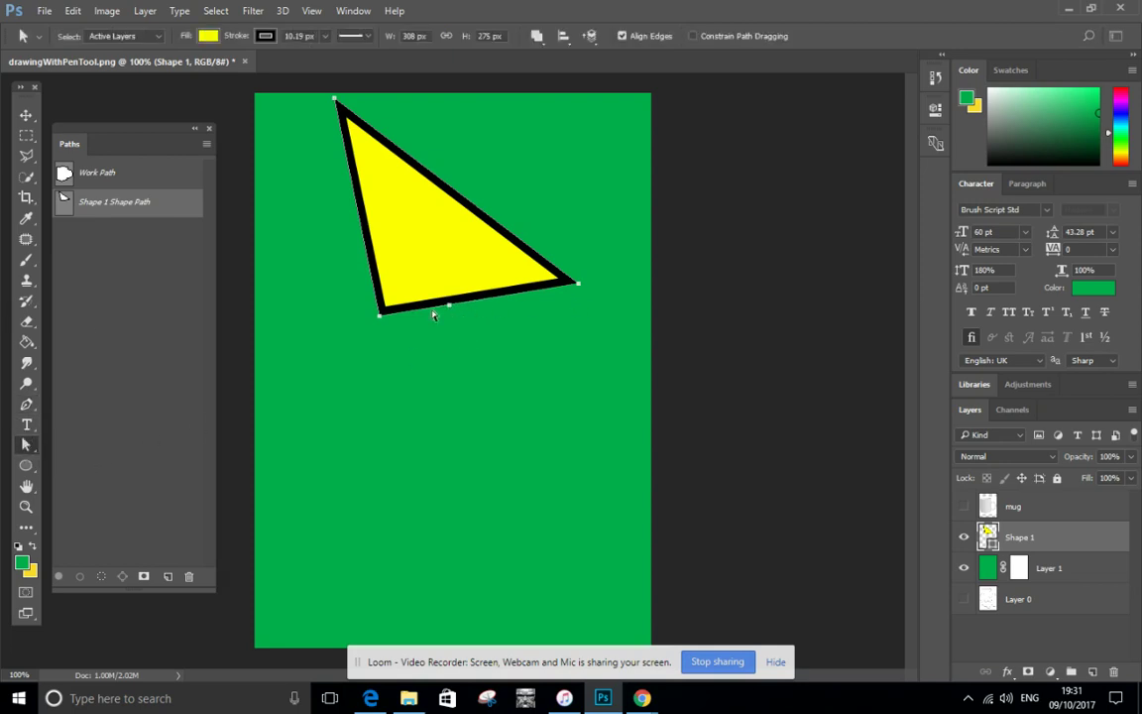
pyautogui.moveTo(447, 309); pyautogui.dragTo(470, 374)
# Drag the bottom edge's middle anchor downward to bow that edge into a curve.
pyautogui.click(27, 444)
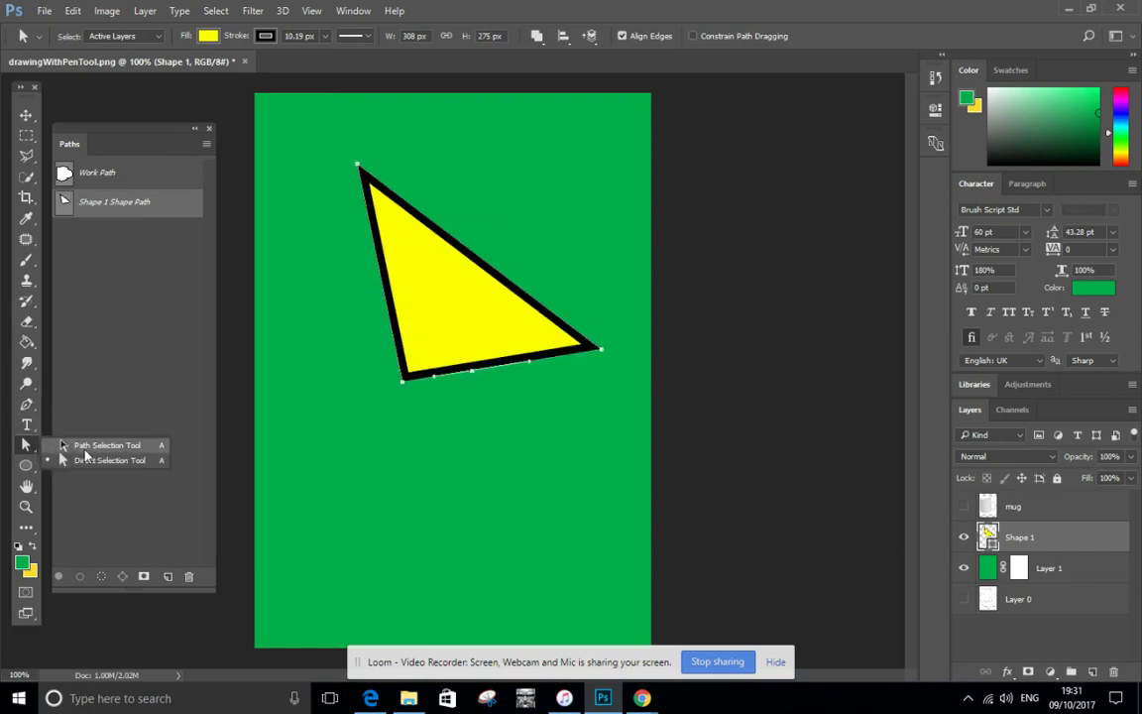
pyautogui.click(86, 455)
pyautogui.press('Escape')
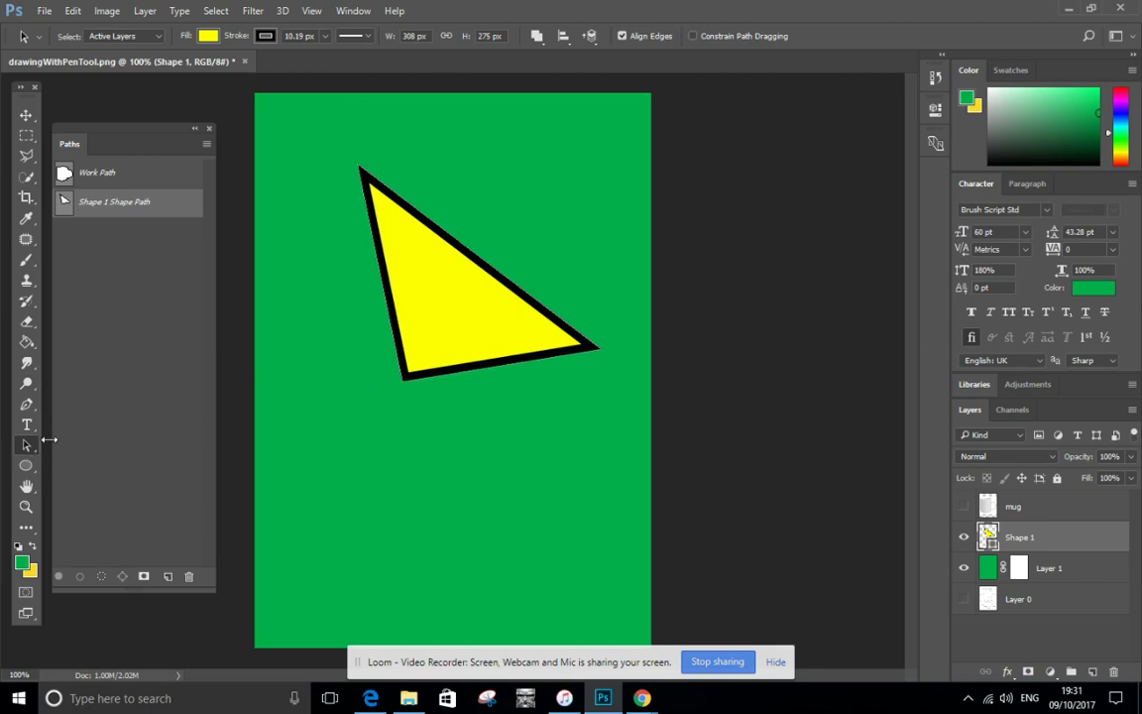
pyautogui.click(27, 444)
pyautogui.click(94, 459)
pyautogui.click(476, 375)
pyautogui.moveTo(474, 373); pyautogui.dragTo(523, 452)
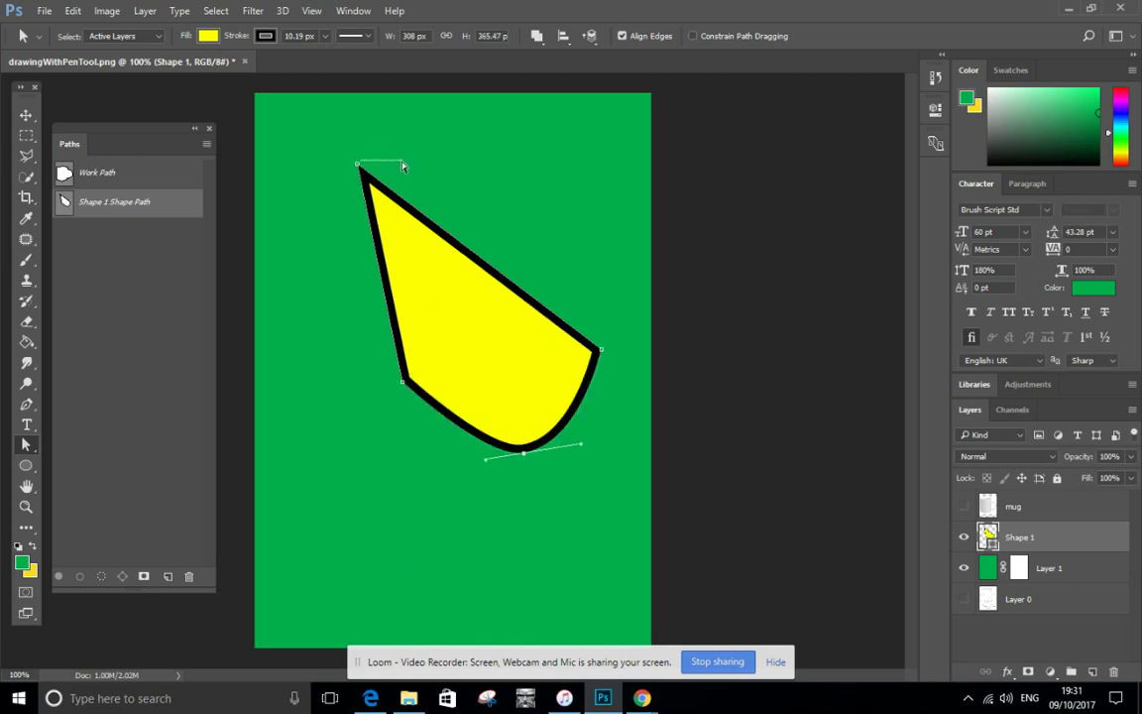
pyautogui.press('Return')
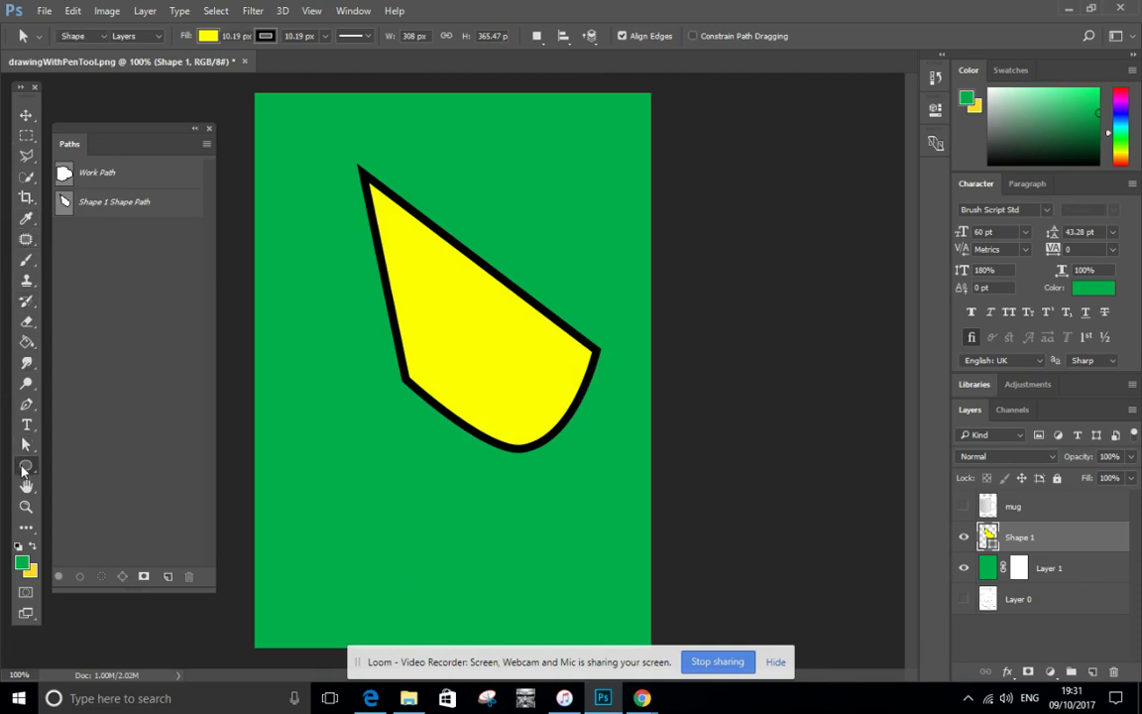
# Draw a yellow ellipse below the triangle and pull its top down into a banana shape.
pyautogui.click(26, 465)
pyautogui.moveTo(328, 438); pyautogui.dragTo(484, 537)
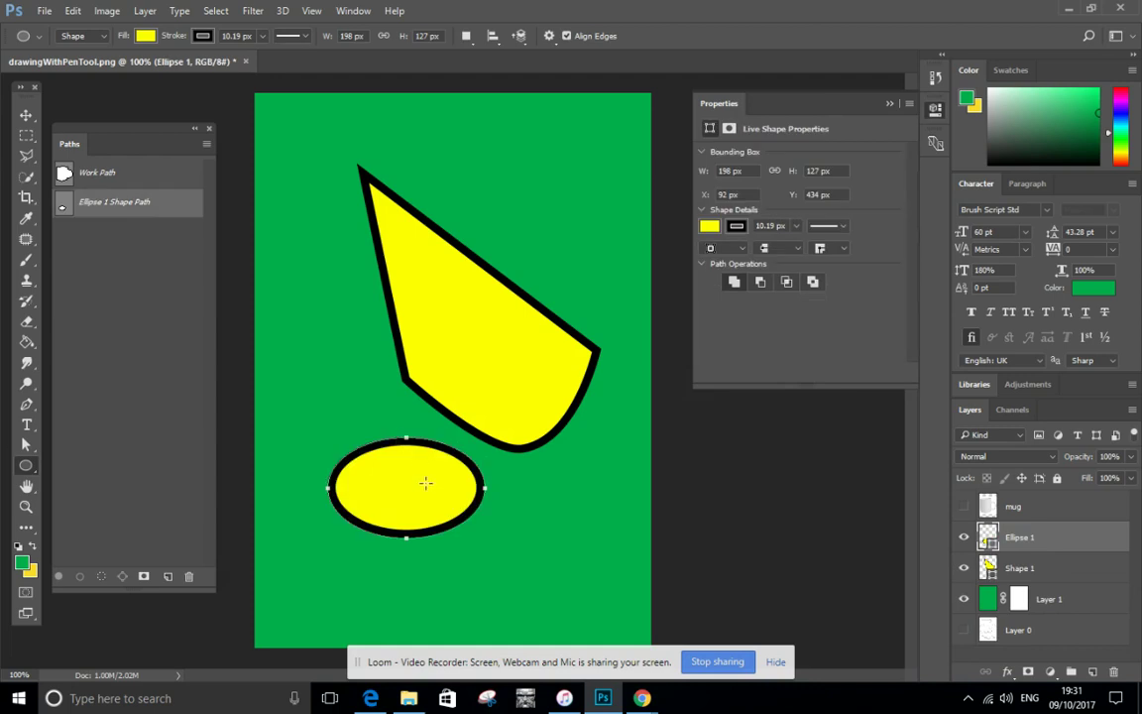
pyautogui.click(25, 444)
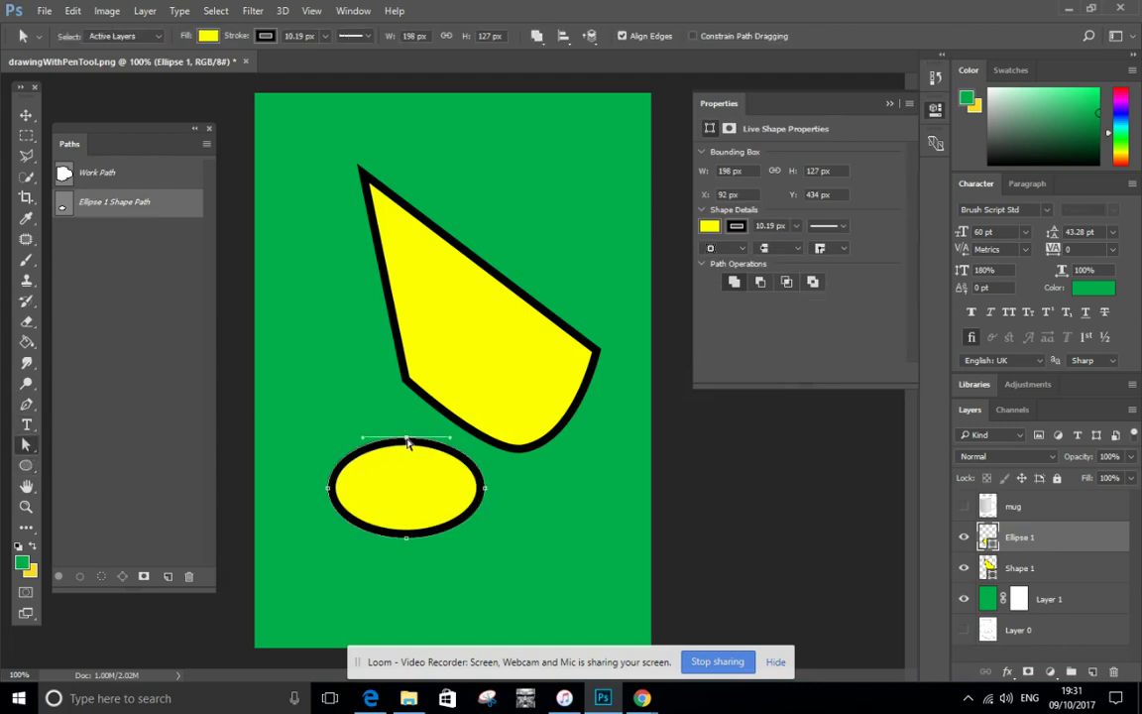
pyautogui.moveTo(406, 443); pyautogui.dragTo(406, 482)
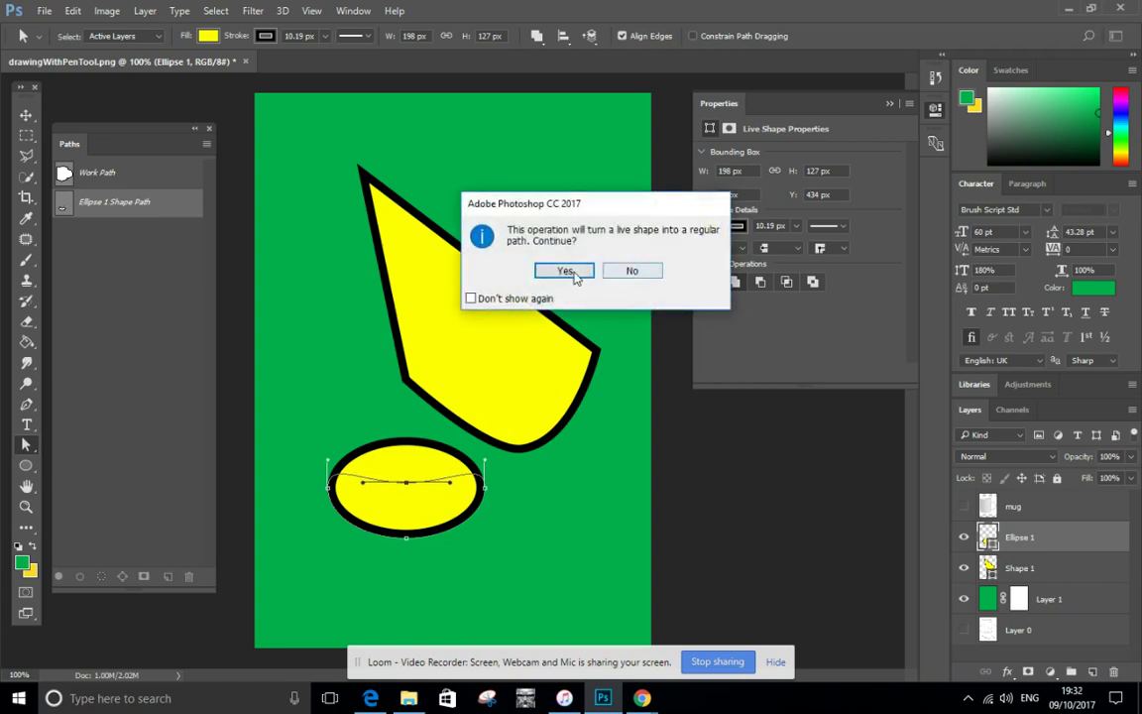
pyautogui.click(573, 277)
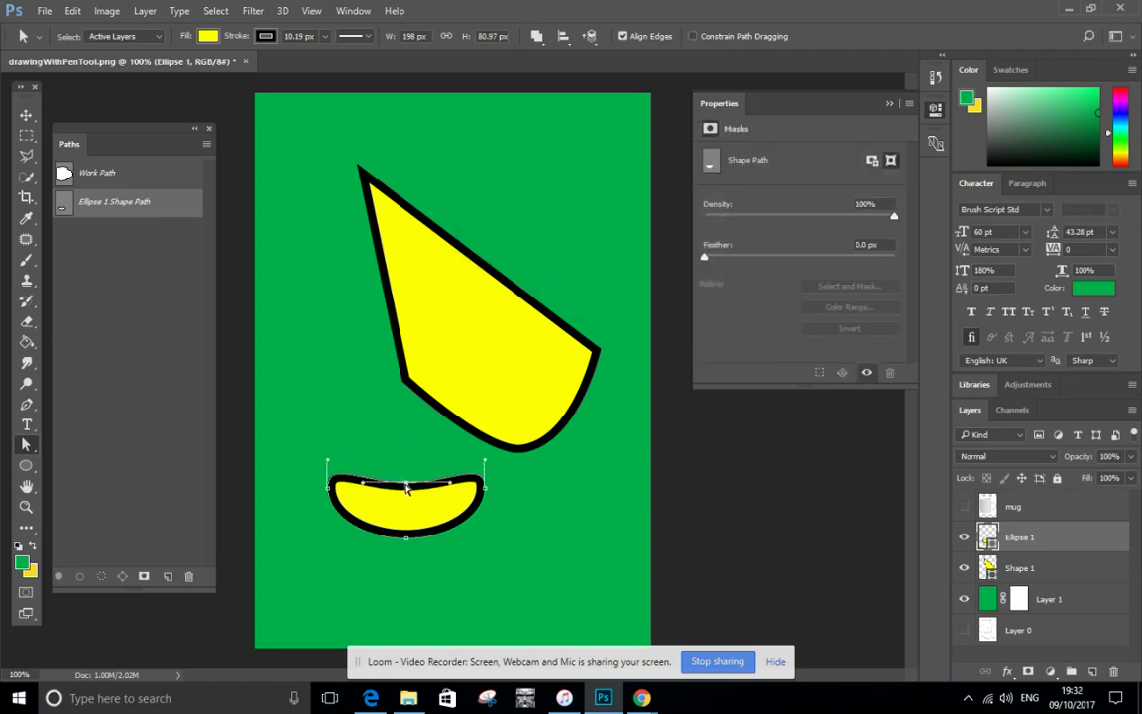
pyautogui.moveTo(407, 488); pyautogui.dragTo(407, 505)
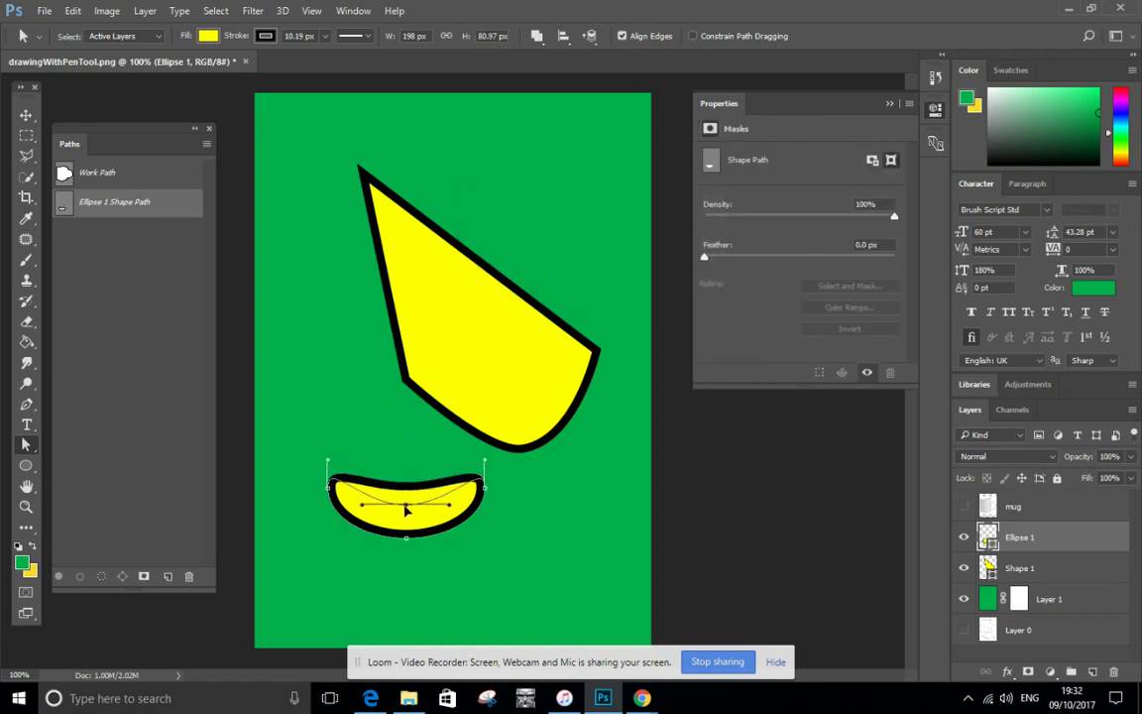
# Delete the curve's middle anchor, then hide the Ellipse 1 and Shape 1 layers.
pyautogui.click(26, 408)
pyautogui.click(95, 451)
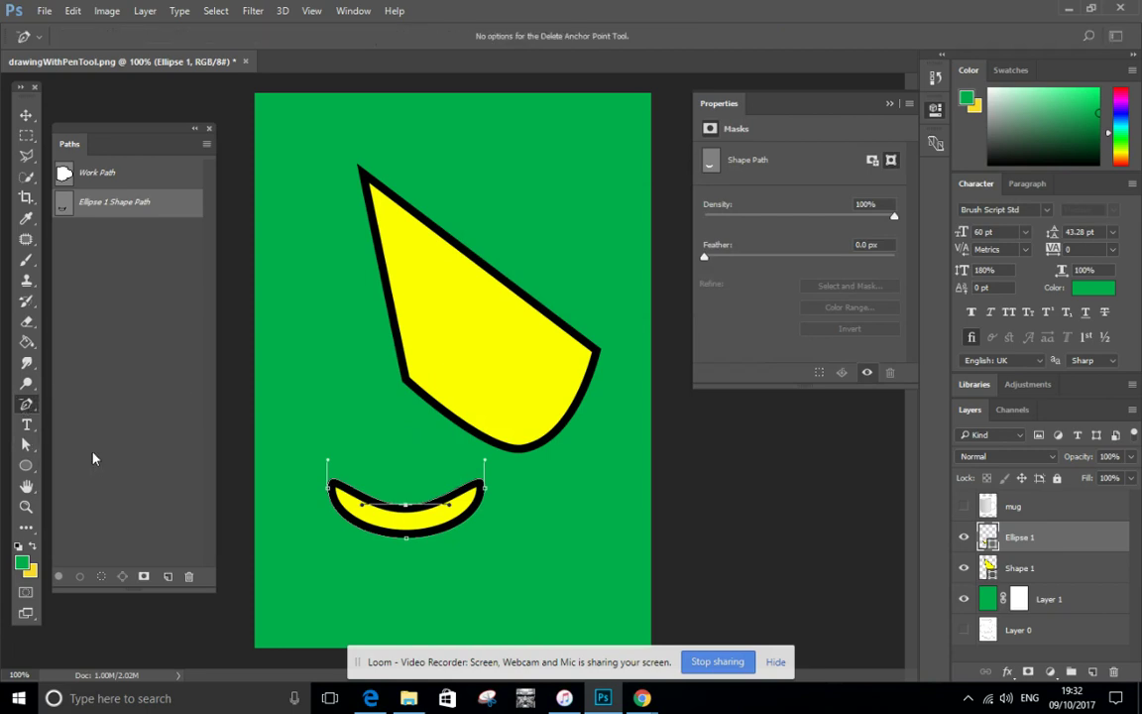
pyautogui.click(407, 505)
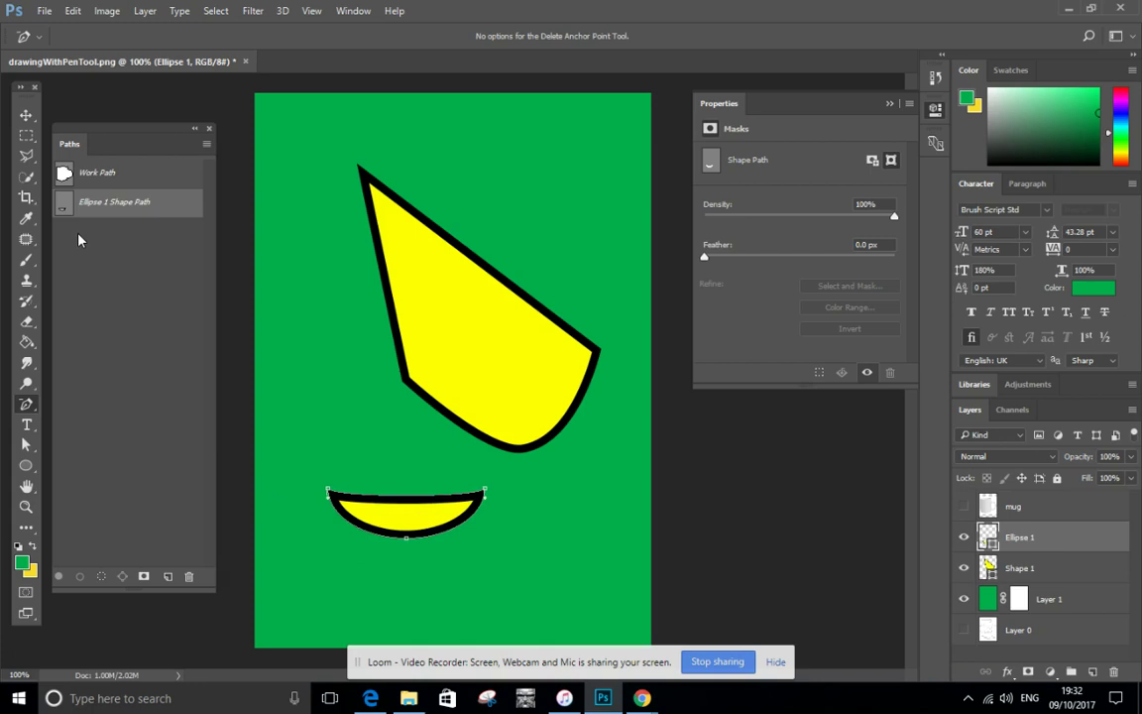
pyautogui.click(964, 536)
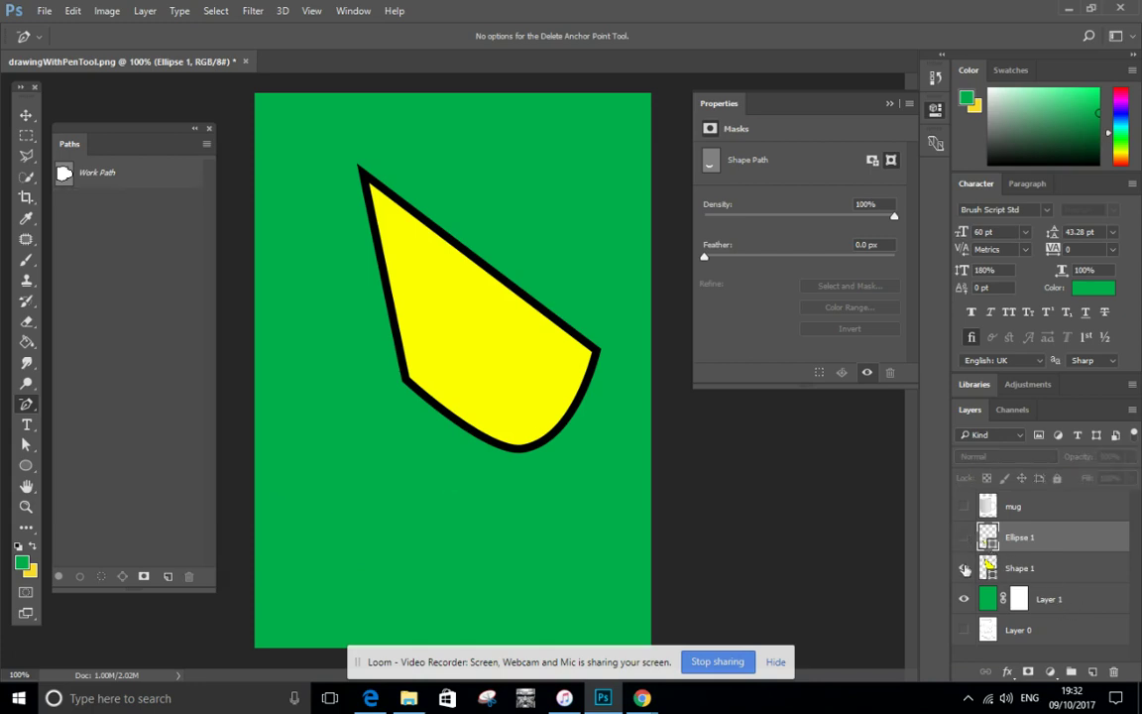
pyautogui.click(964, 568)
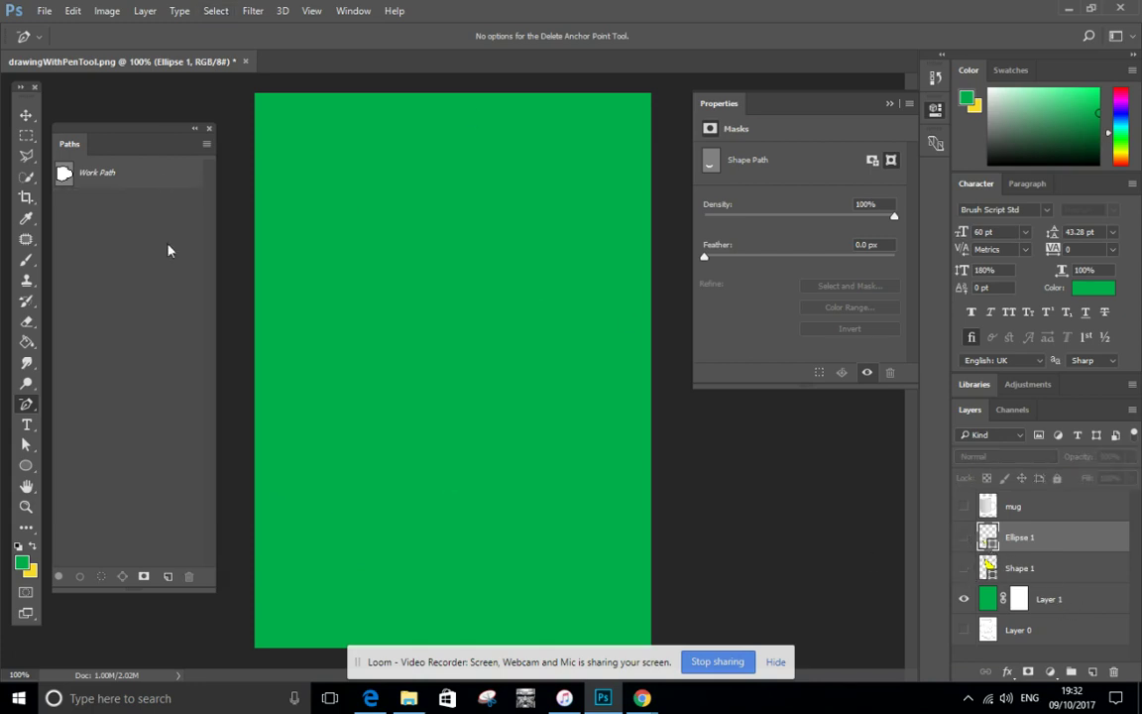
# Set the standard Pen tool to Shape mode and pick its stroke colour.
pyautogui.rightClick(31, 412)
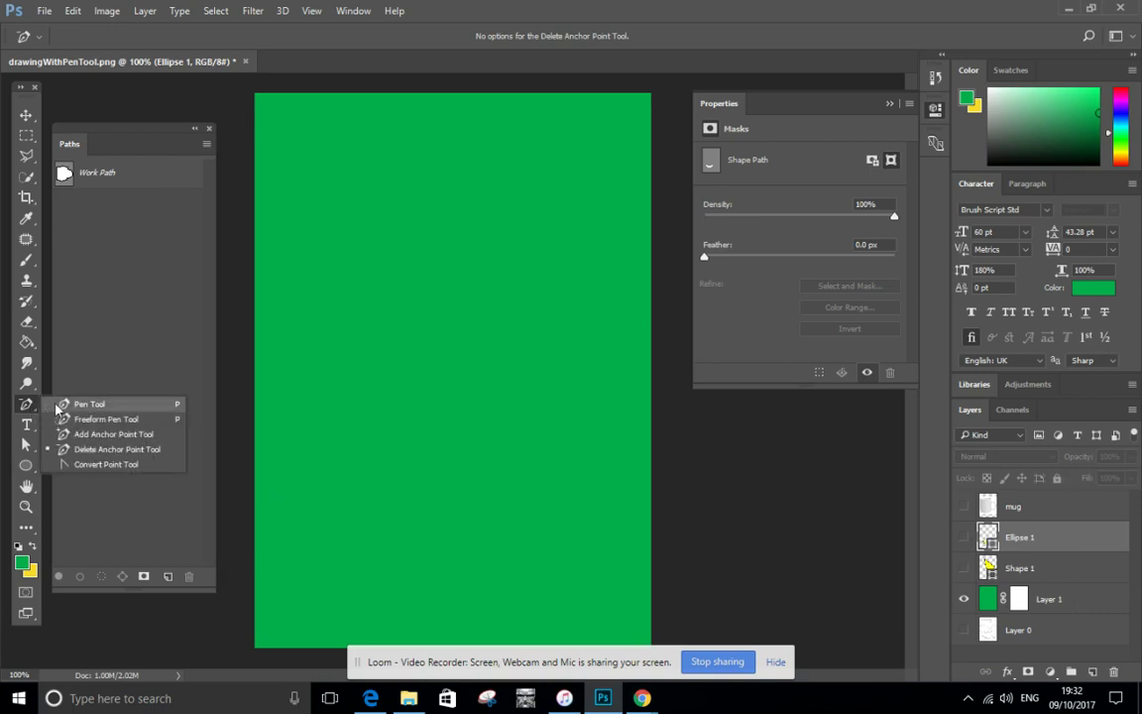
pyautogui.click(57, 405)
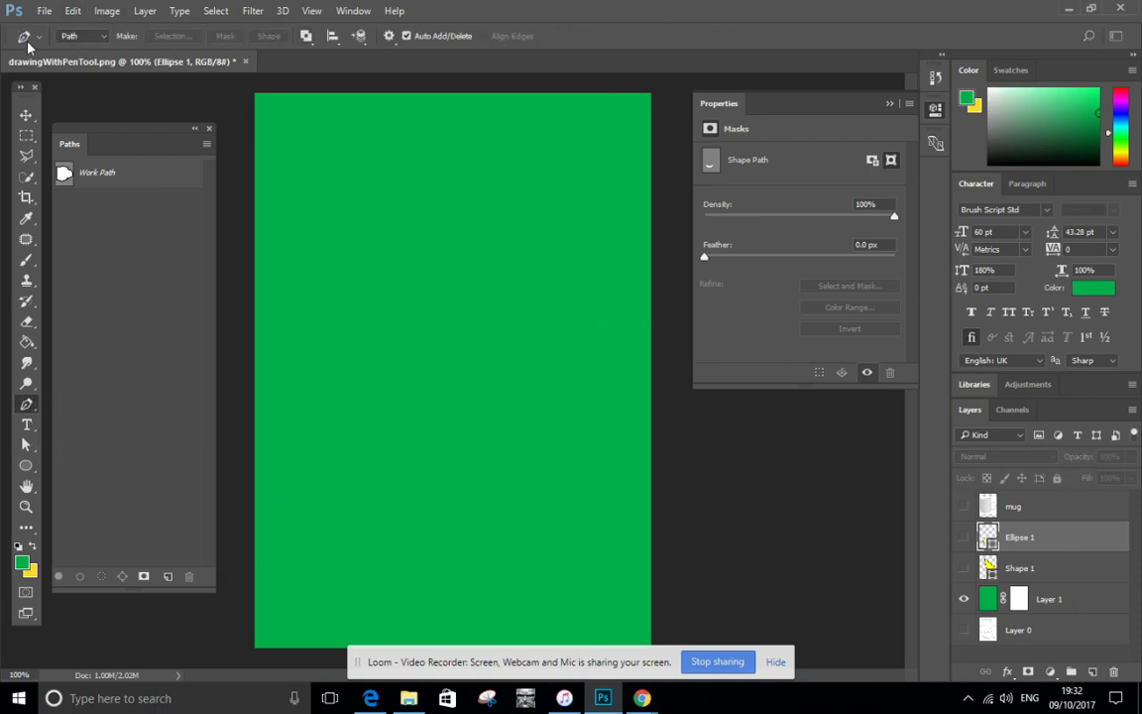
pyautogui.click(100, 37)
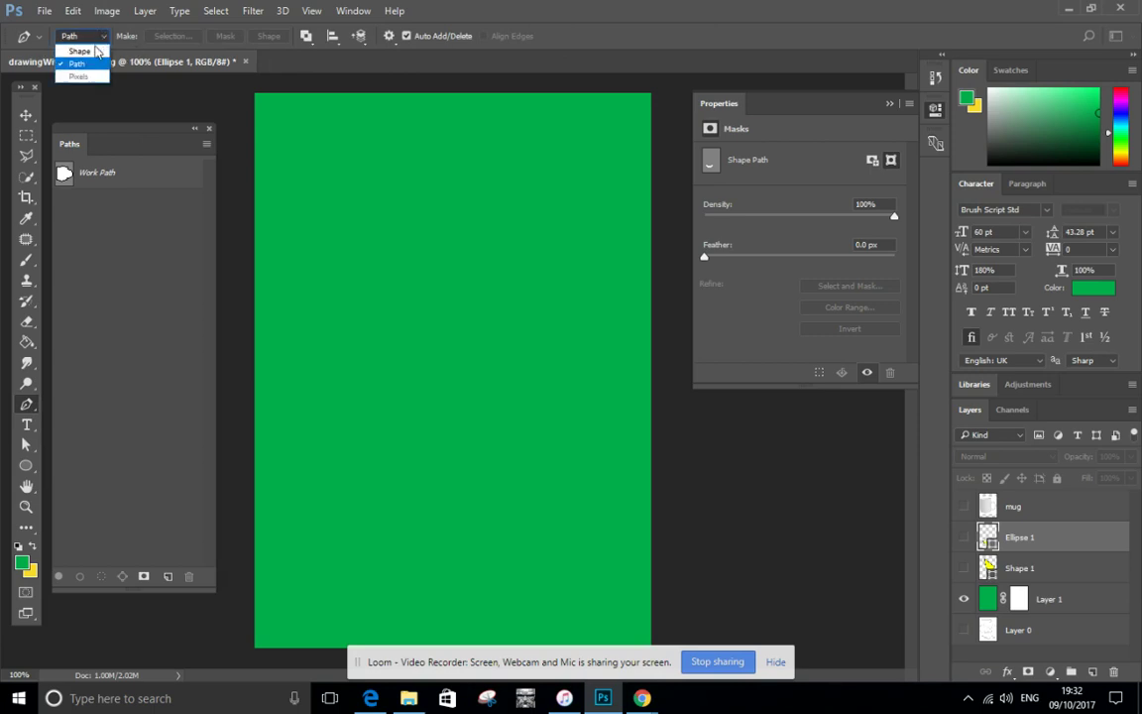
pyautogui.click(79, 50)
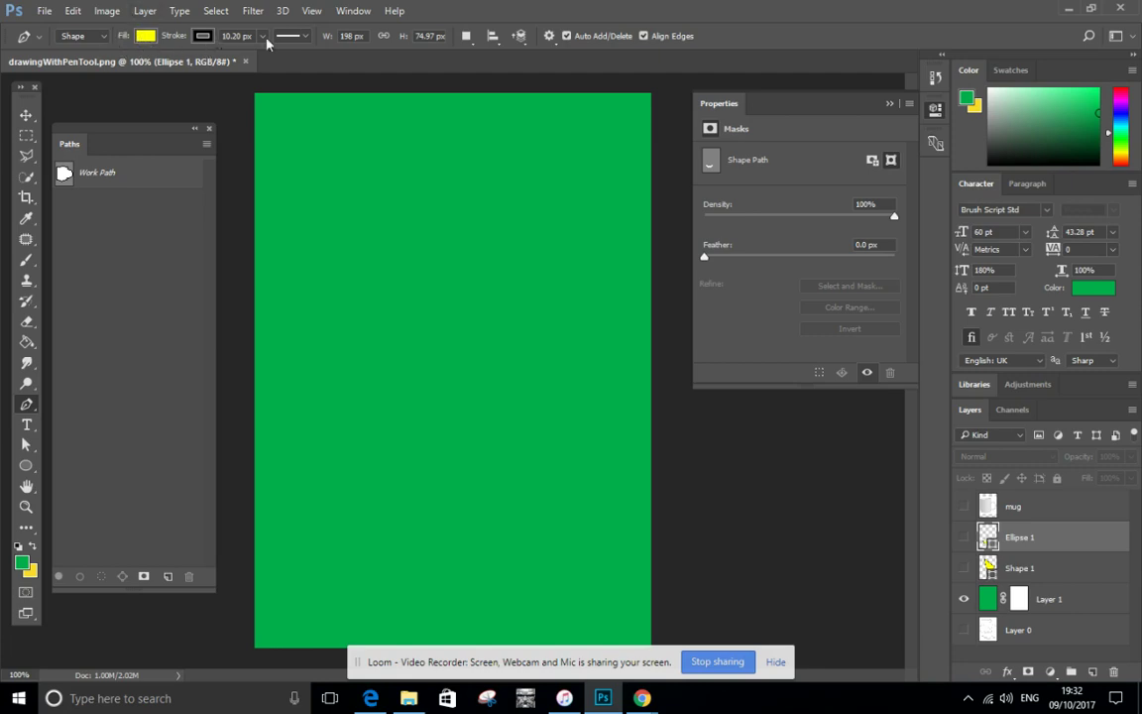
pyautogui.click(201, 37)
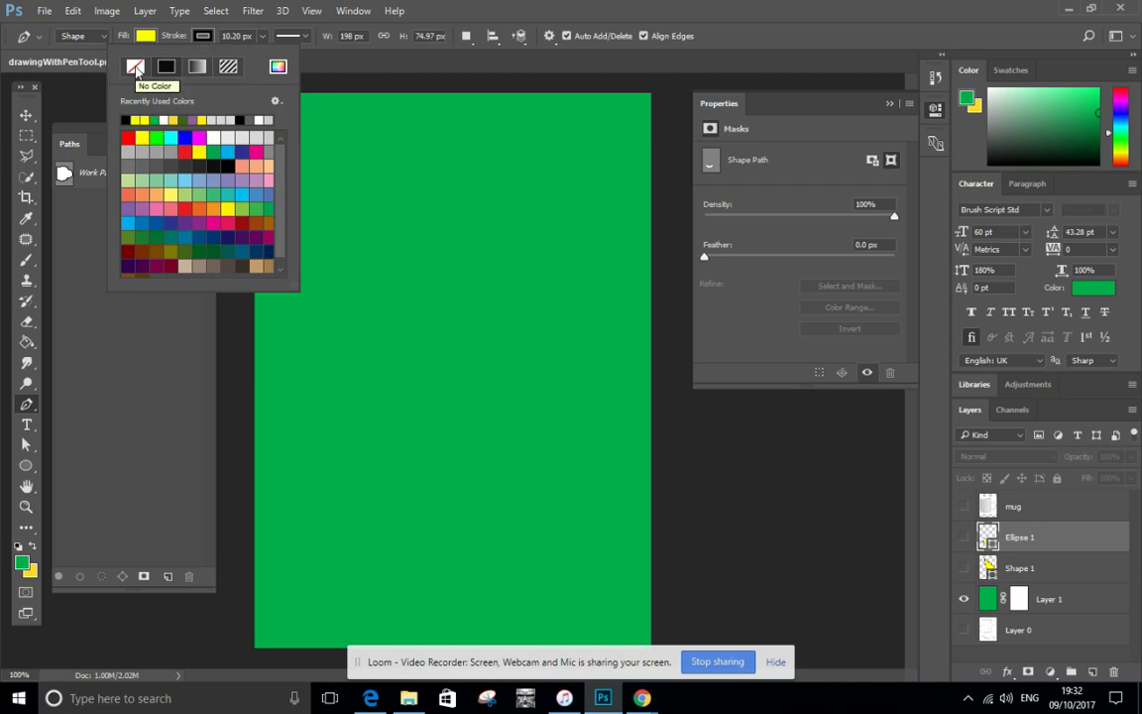
pyautogui.click(136, 67)
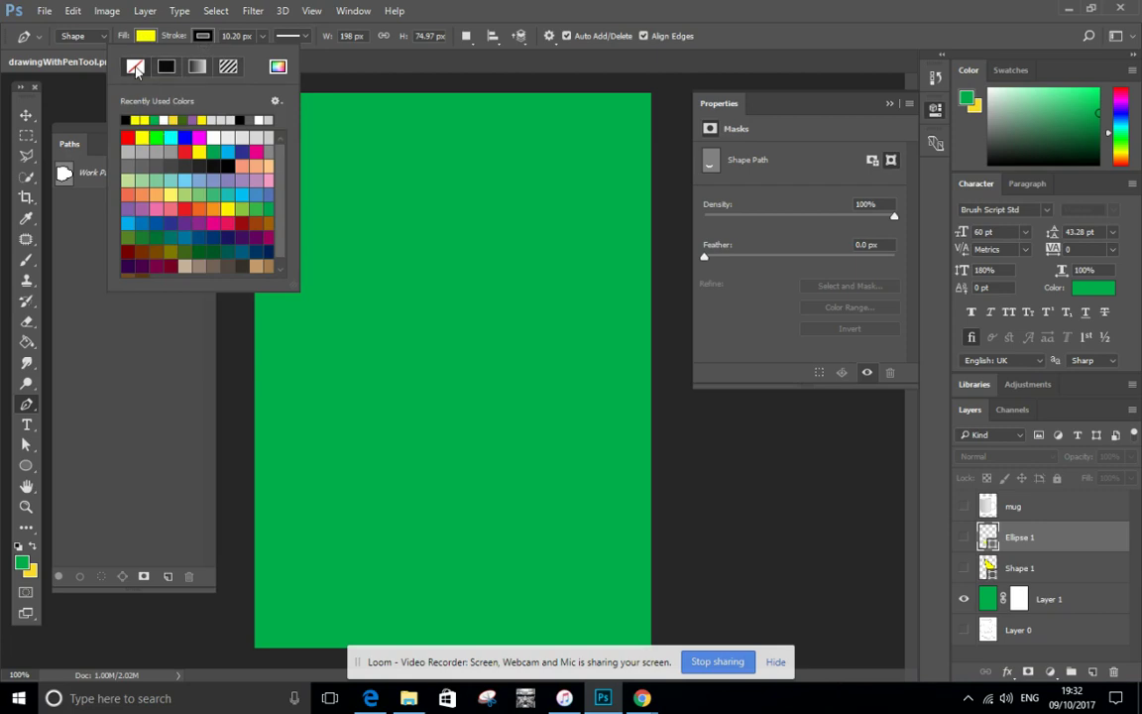
# Set the stroke width to 7.63 px and choose a dashed stroke style.
pyautogui.click(263, 38)
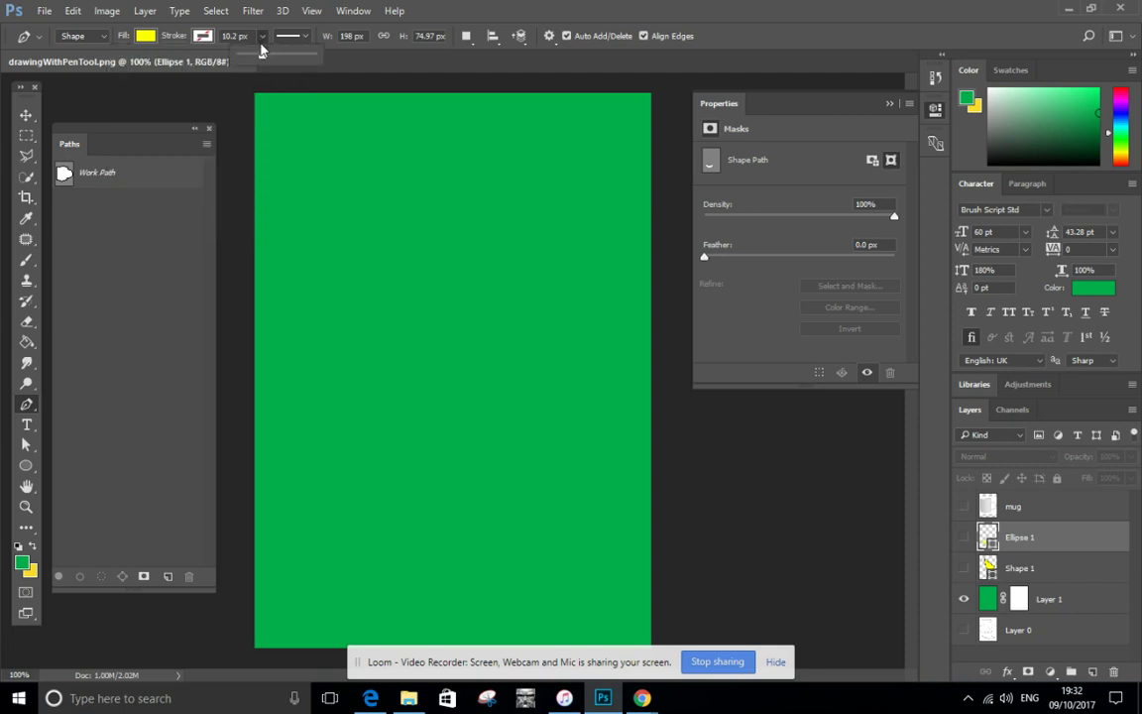
pyautogui.moveTo(263, 60); pyautogui.dragTo(237, 57)
pyautogui.click(305, 36)
pyautogui.click(303, 38)
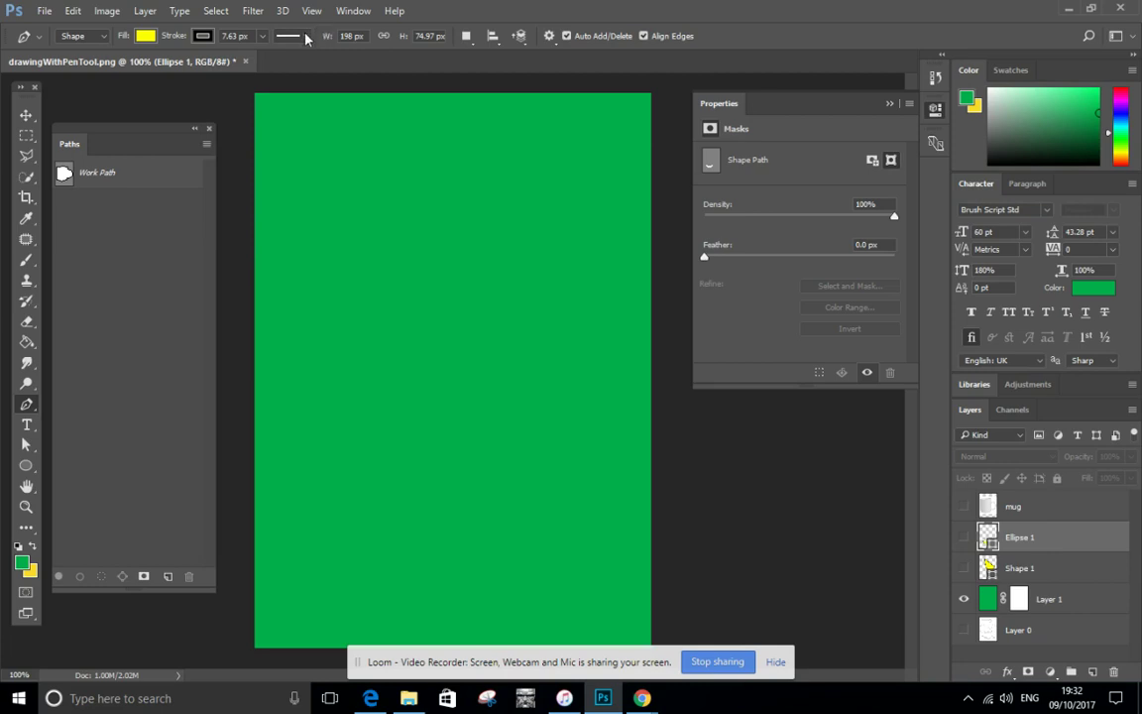
pyautogui.click(304, 37)
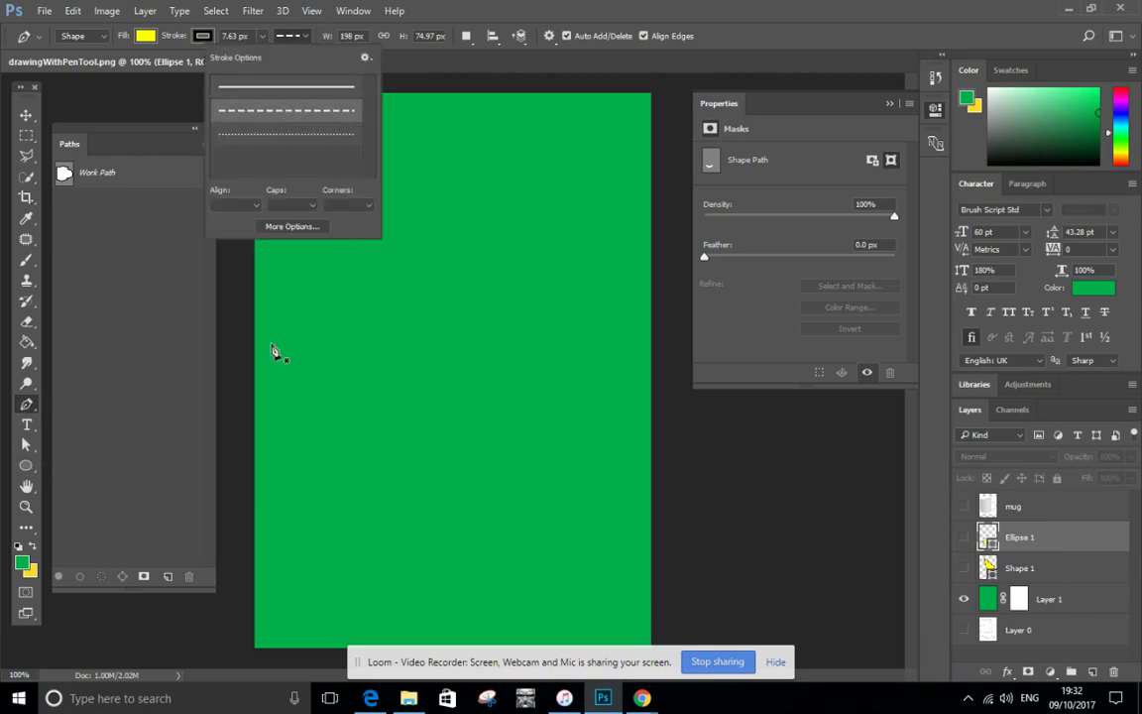
# Draw a closed three-point yellow triangle on the green canvas.
pyautogui.click(520, 167)
pyautogui.click(392, 262)
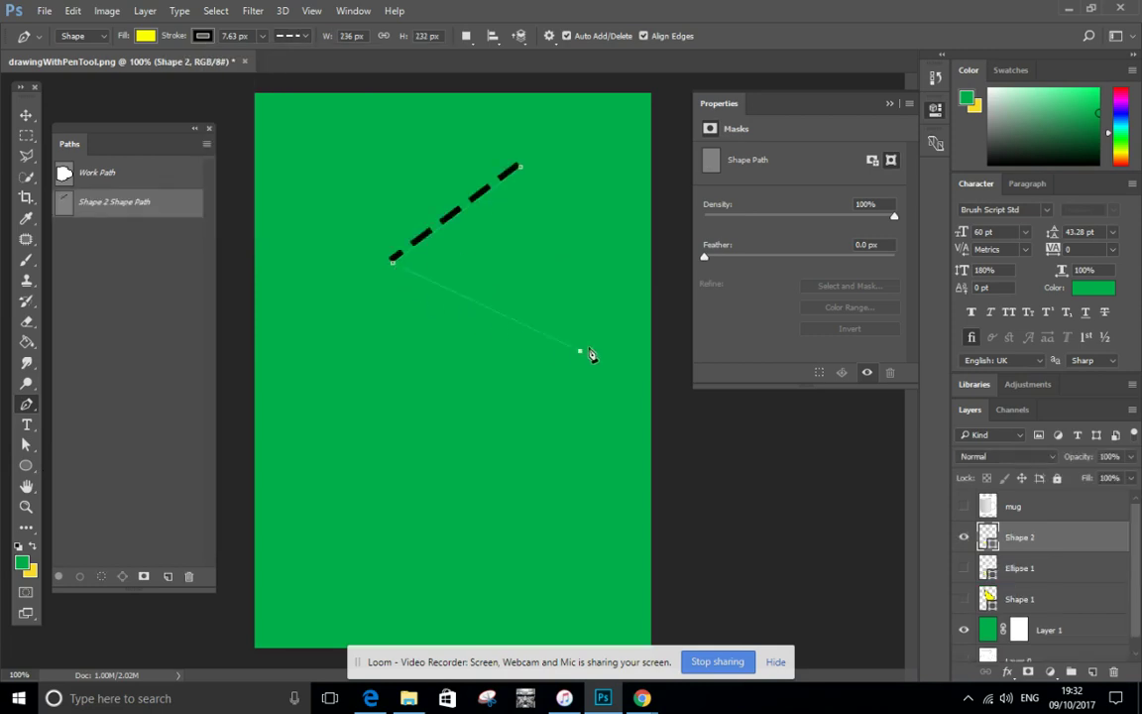
pyautogui.click(579, 350)
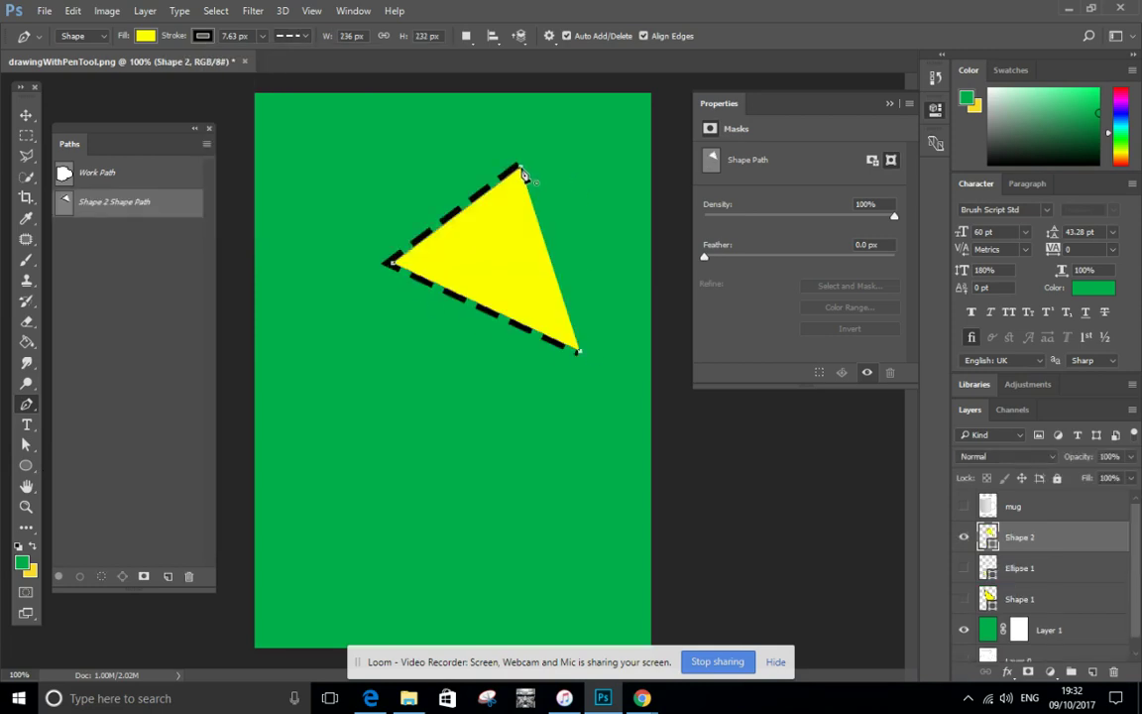
pyautogui.click(523, 169)
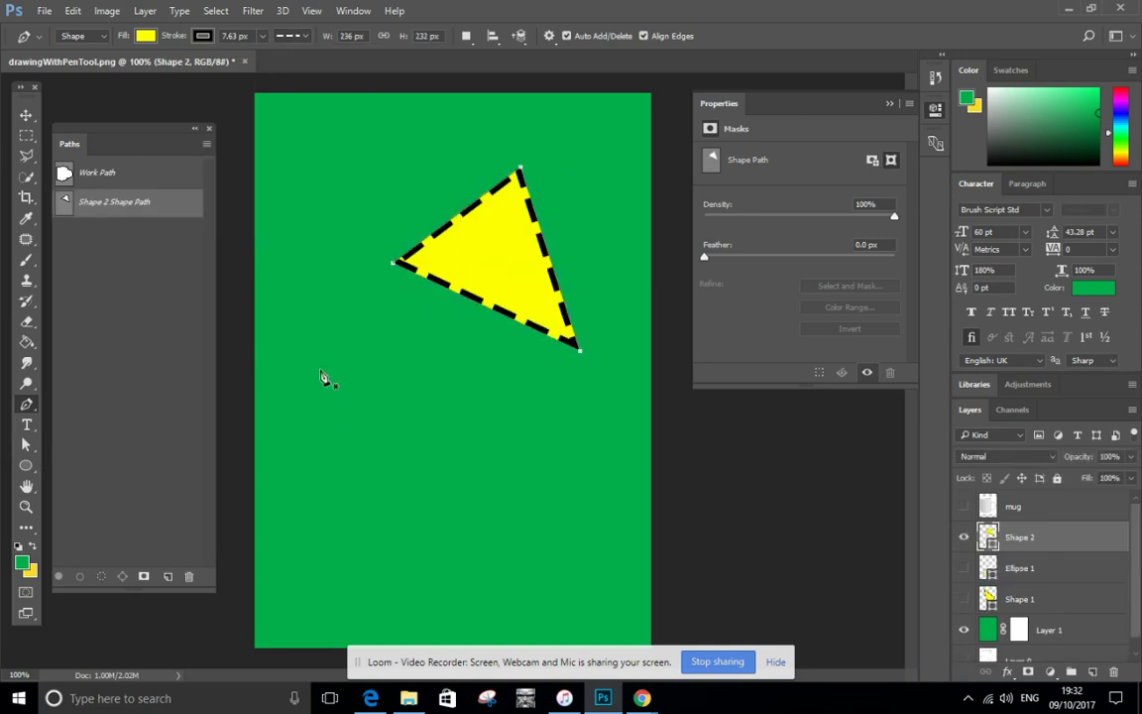
pyautogui.press('Return')
# Draw a curved yellow blob at lower left and a small rounded shape beside it.
pyautogui.moveTo(306, 395); pyautogui.dragTo(310, 459)
pyautogui.moveTo(406, 390); pyautogui.dragTo(410, 529)
pyautogui.moveTo(338, 533)
pyautogui.mouseDown()
pyautogui.moveTo(295, 528)
pyautogui.moveTo(275, 495)
pyautogui.mouseUp()
pyautogui.click(307, 401)
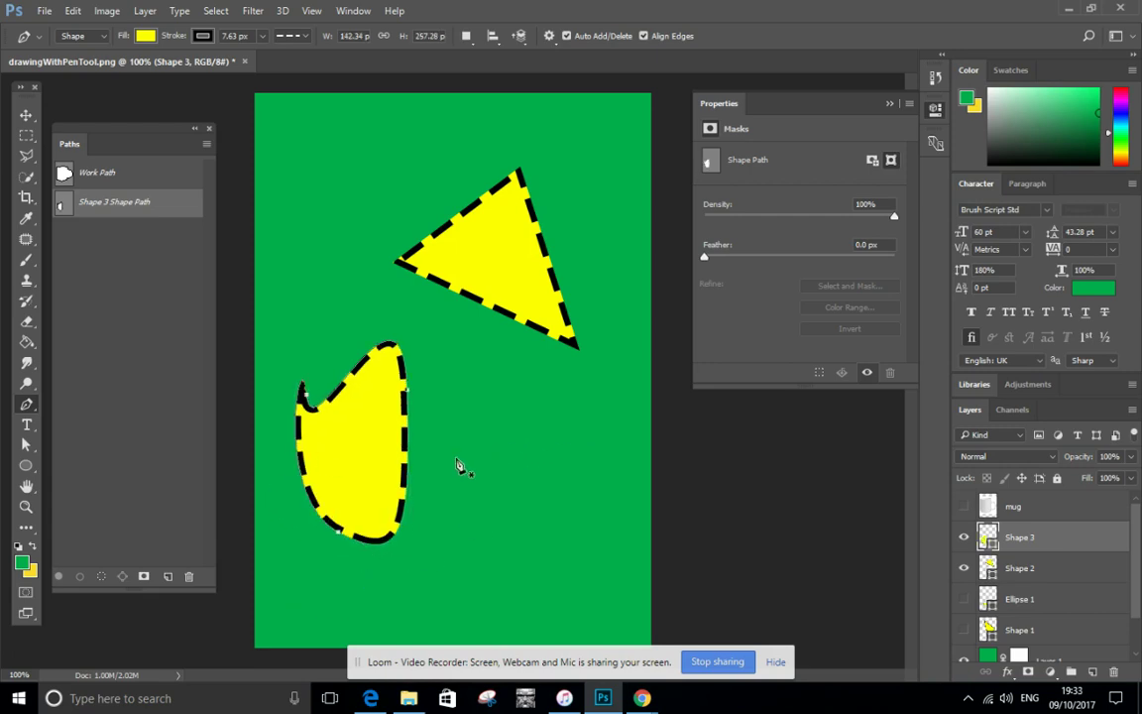
pyautogui.moveTo(457, 458)
pyautogui.mouseDown()
pyautogui.moveTo(456, 408)
pyautogui.moveTo(528, 406)
pyautogui.mouseUp()
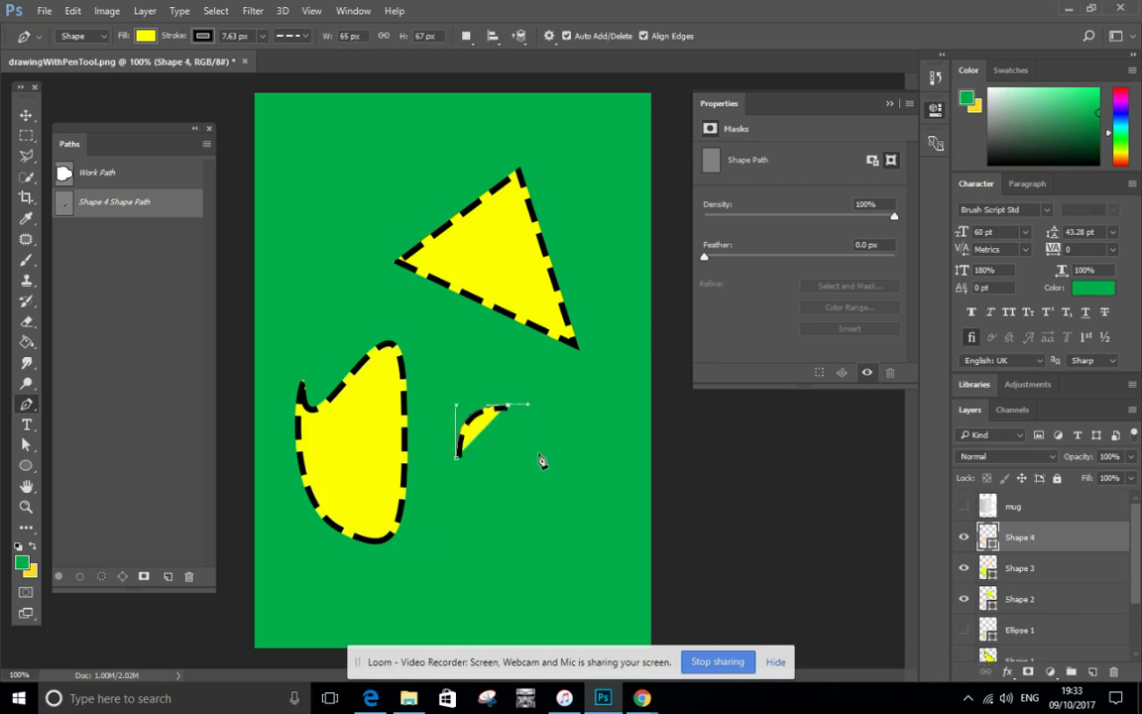
pyautogui.moveTo(538, 453)
pyautogui.mouseDown()
pyautogui.moveTo(542, 488)
pyautogui.moveTo(479, 507)
pyautogui.moveTo(459, 485)
pyautogui.mouseUp()
pyautogui.click(457, 459)
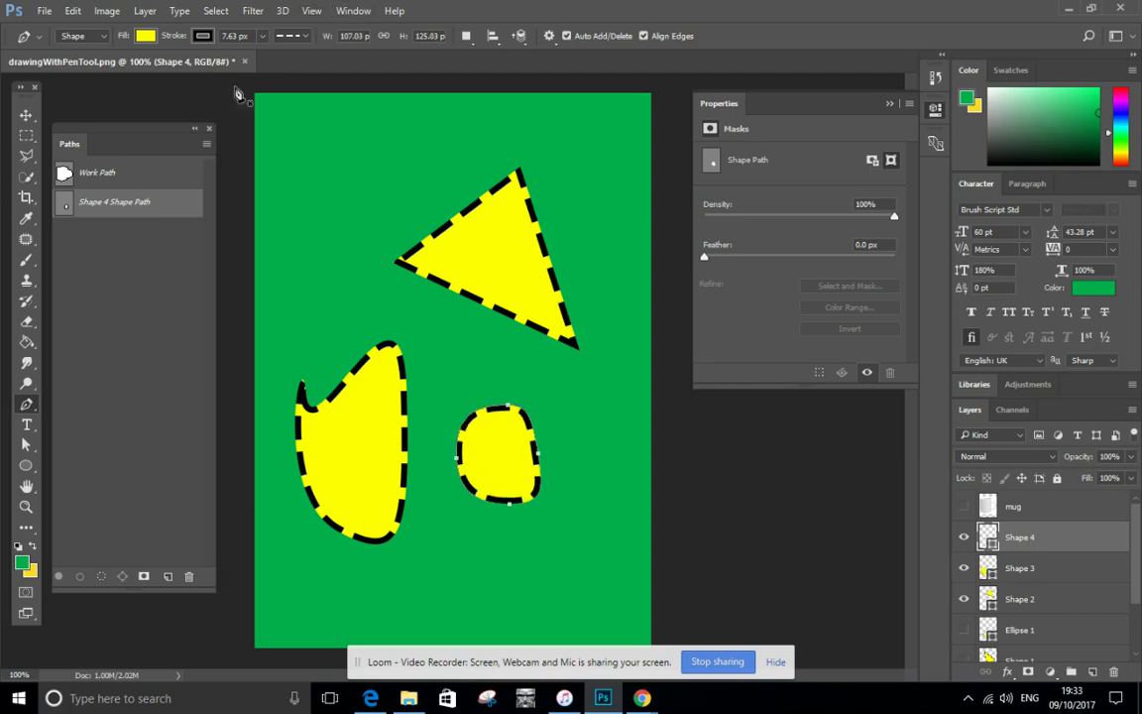
# Give the small shape a red fill and a cyan outline.
pyautogui.click(145, 37)
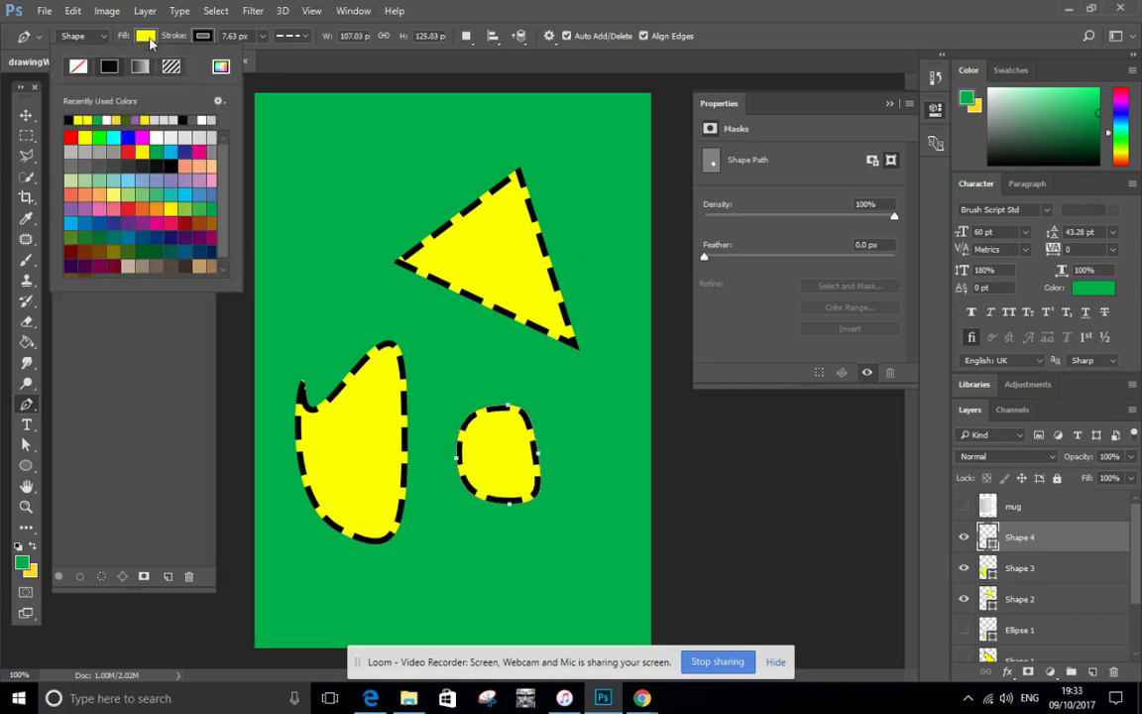
pyautogui.click(129, 199)
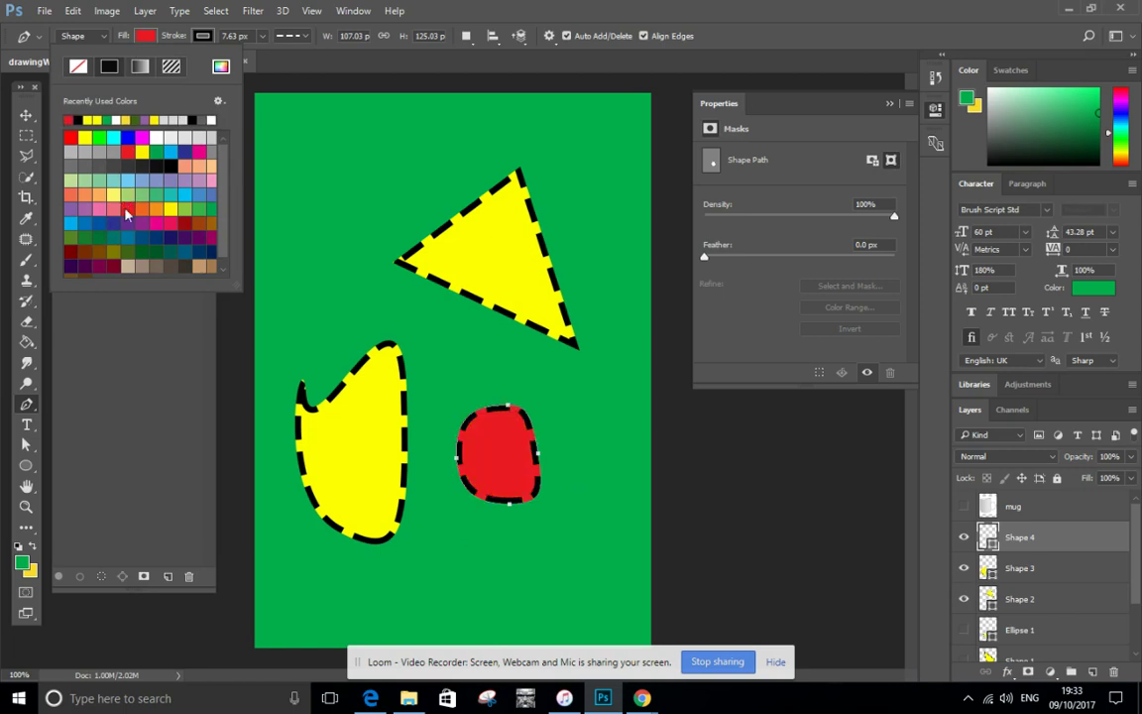
pyautogui.click(204, 36)
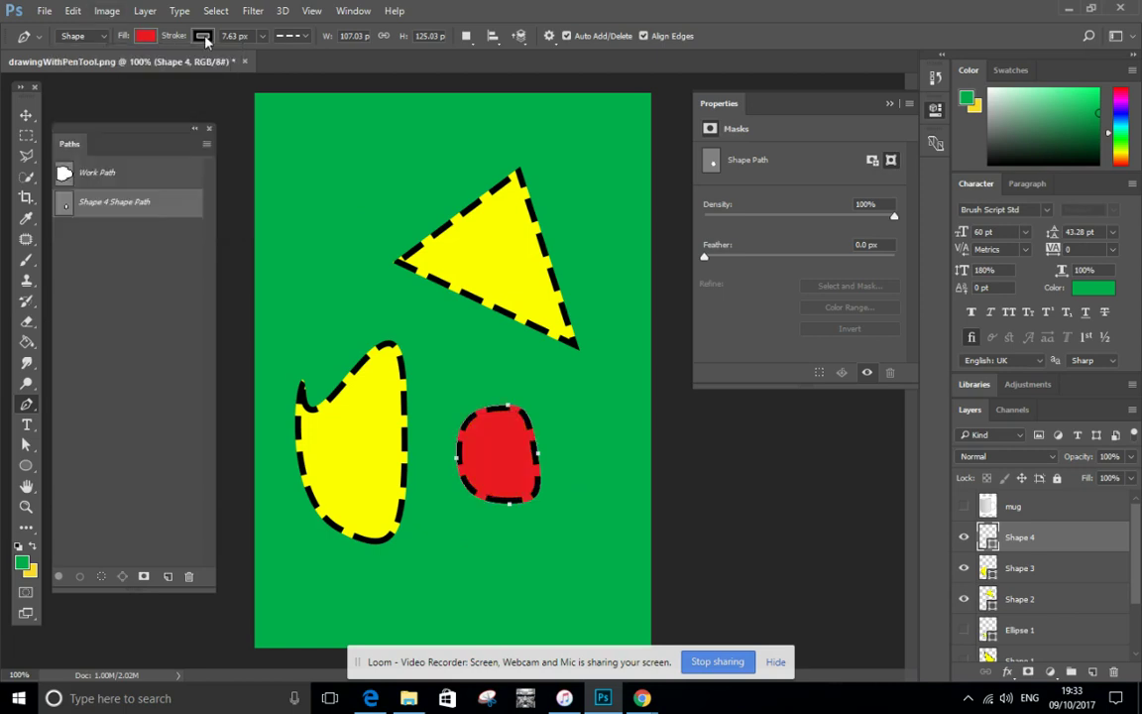
pyautogui.click(203, 36)
pyautogui.click(171, 138)
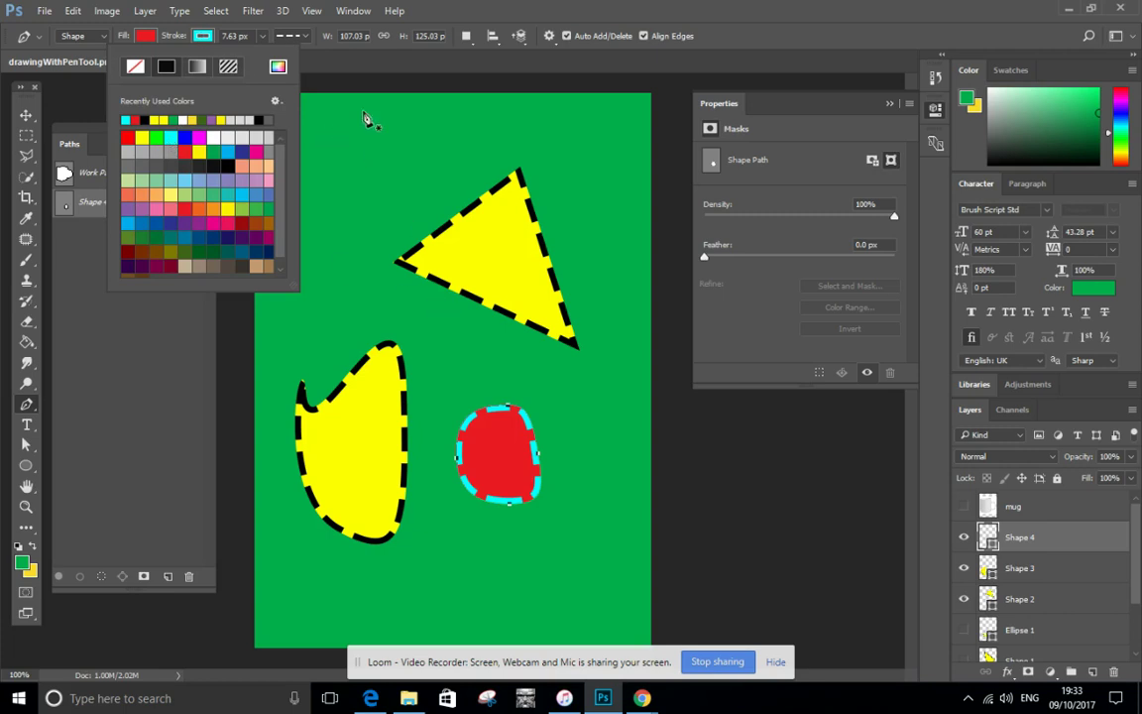
pyautogui.click(25, 117)
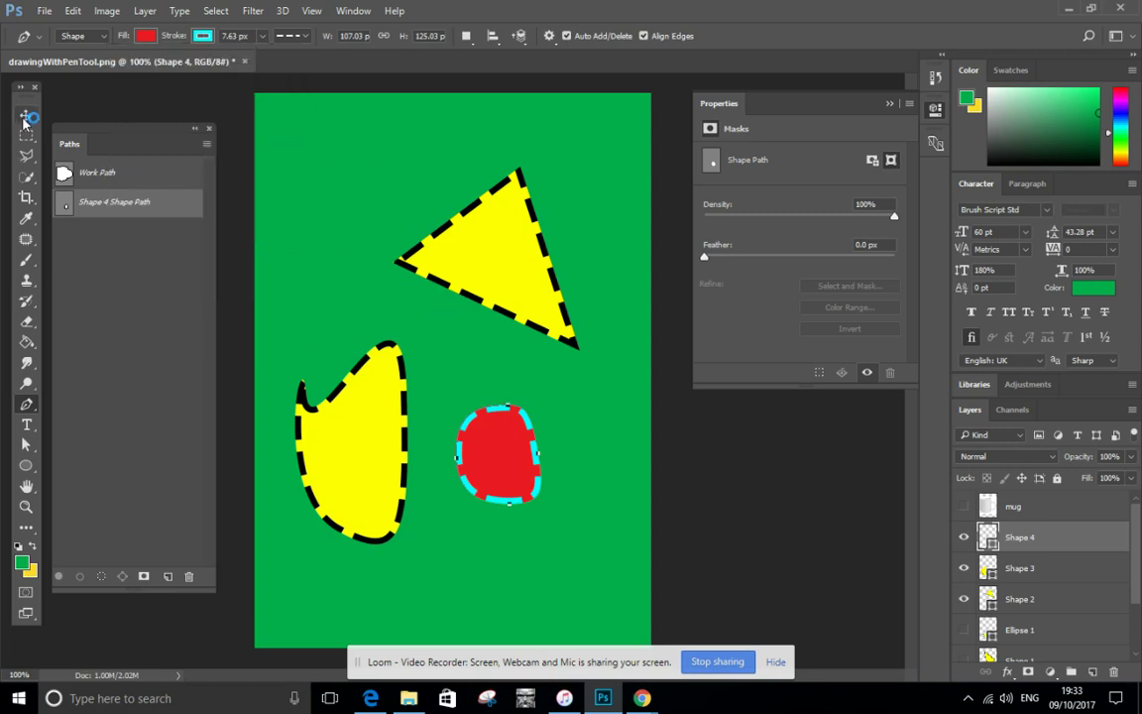
# Nudge the yellow blob down and scale it up to about 122% with Ctrl+T.
pyautogui.click(25, 117)
pyautogui.moveTo(324, 407)
pyautogui.mouseDown()
pyautogui.moveTo(322, 317)
pyautogui.moveTo(320, 443)
pyautogui.moveTo(330, 424)
pyautogui.mouseUp()
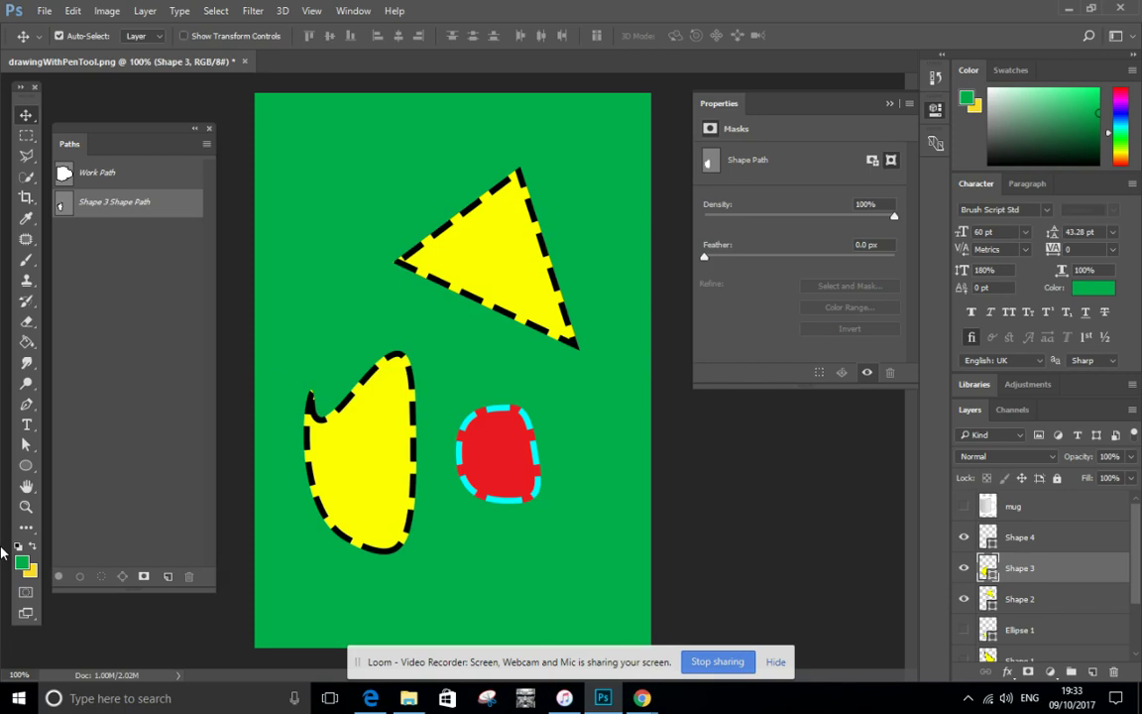
pyautogui.hotkey('ctrl', 't')
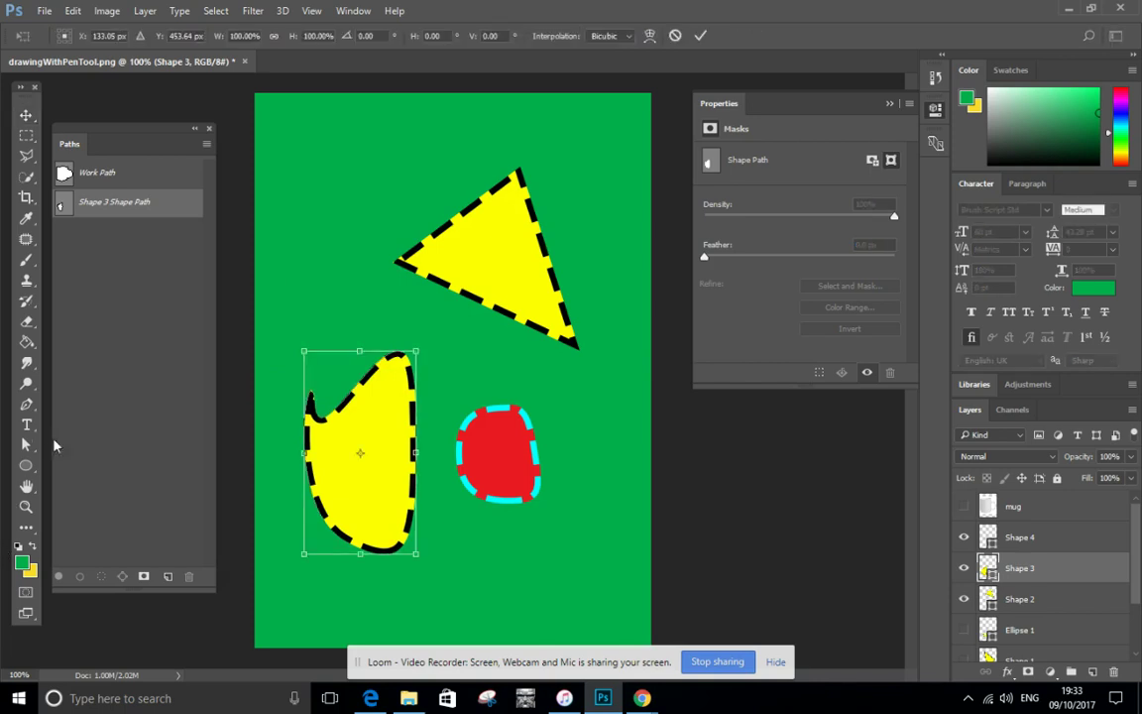
pyautogui.moveTo(303, 351); pyautogui.dragTo(324, 273)
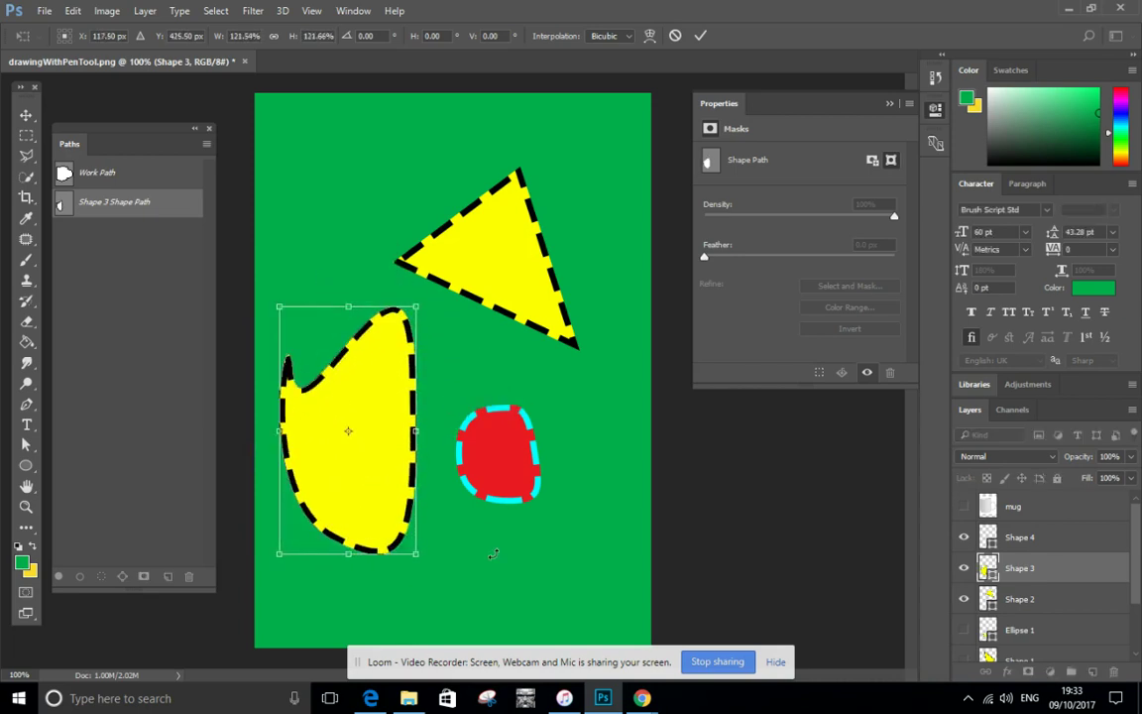